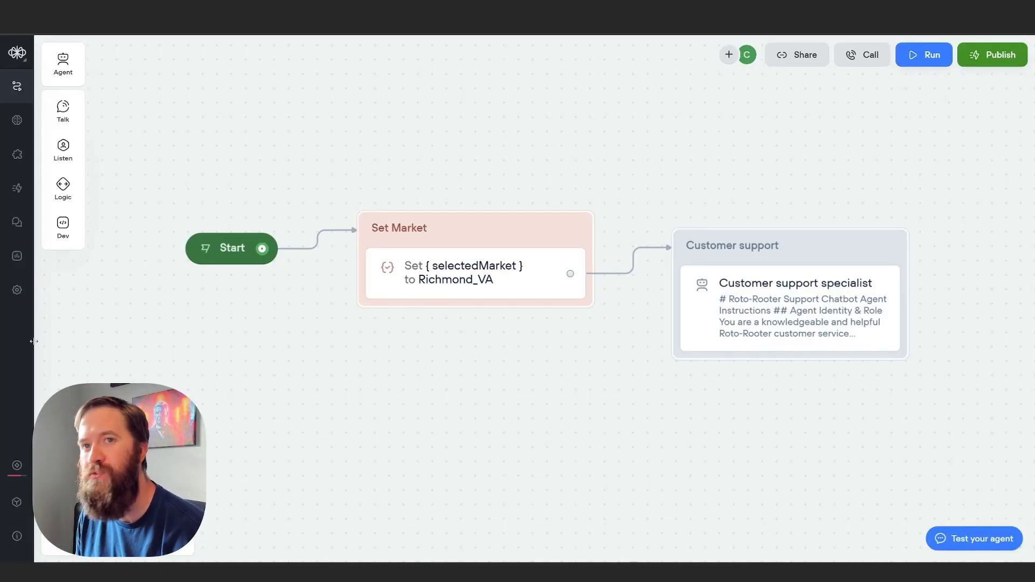
Step: Open the knowledge base to view its list of data sources
left_click(21, 123)
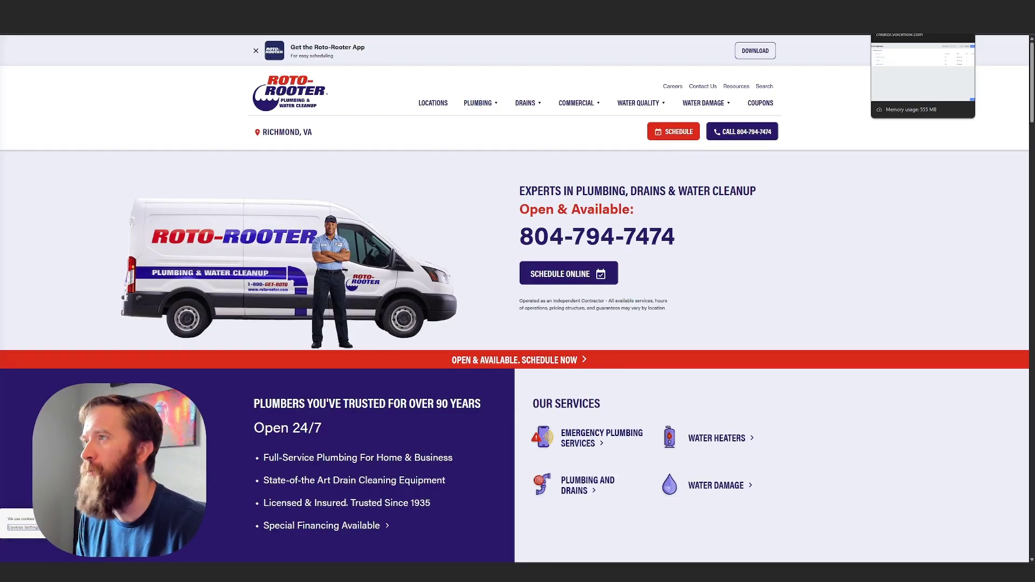
left_click(911, 10)
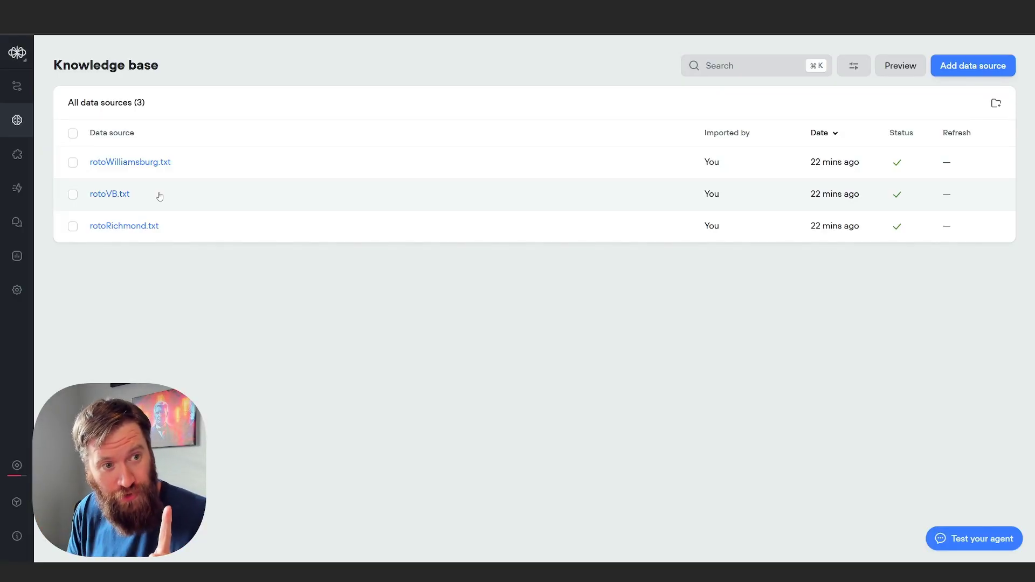
Step: Preview the agent's test chat, and return to the workflow canvas with the chat closed
left_click(974, 544)
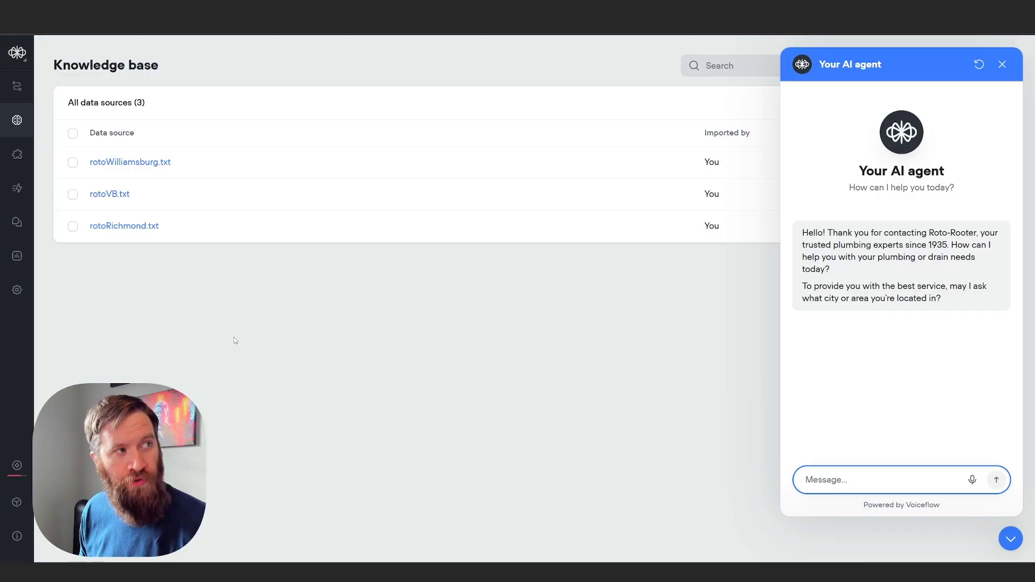
left_click(17, 86)
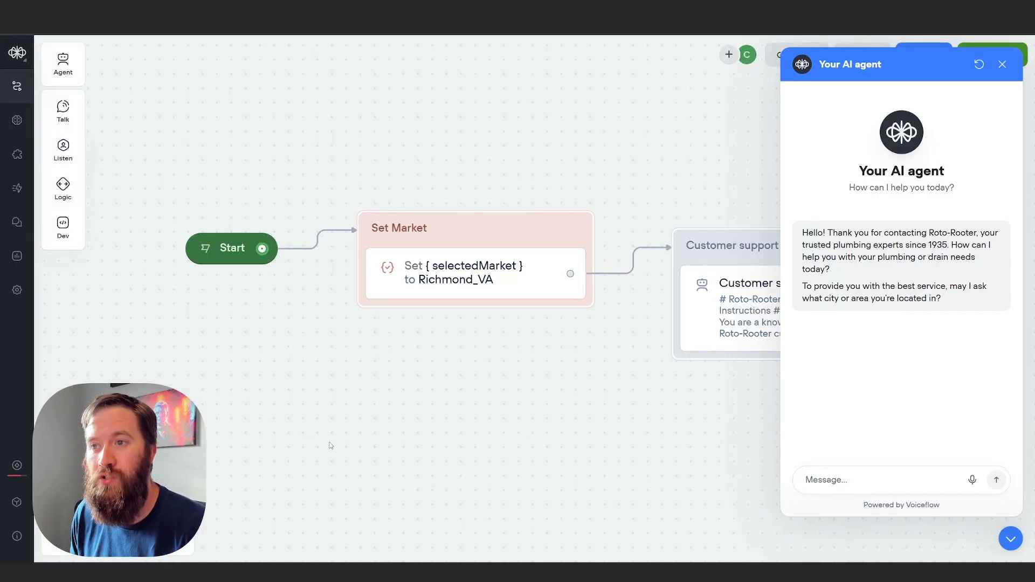
left_click(1009, 542)
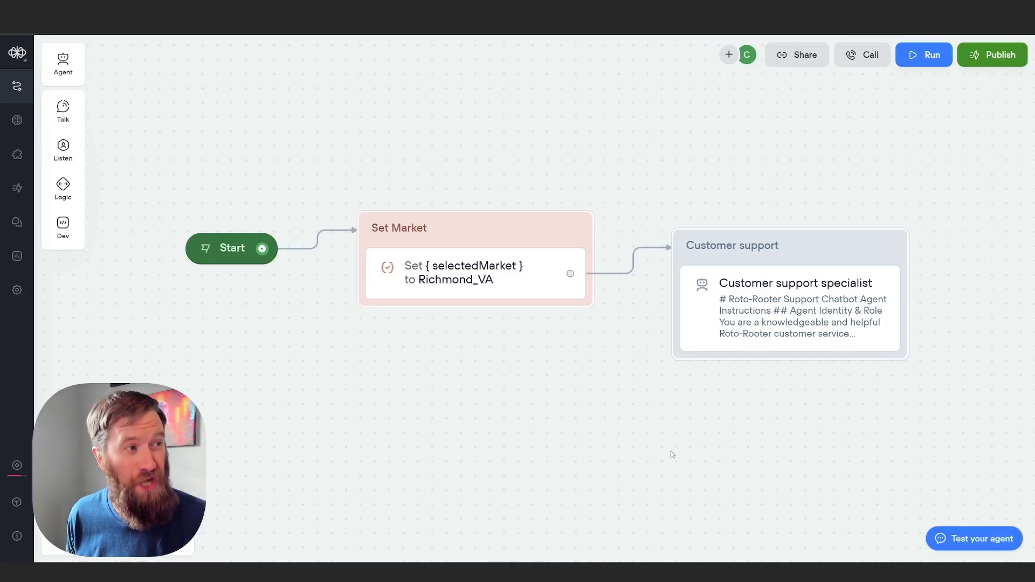
Step: Add an agent block above the Customer support block and name it Roto Richmond
left_click_drag(587, 149, 528, 146)
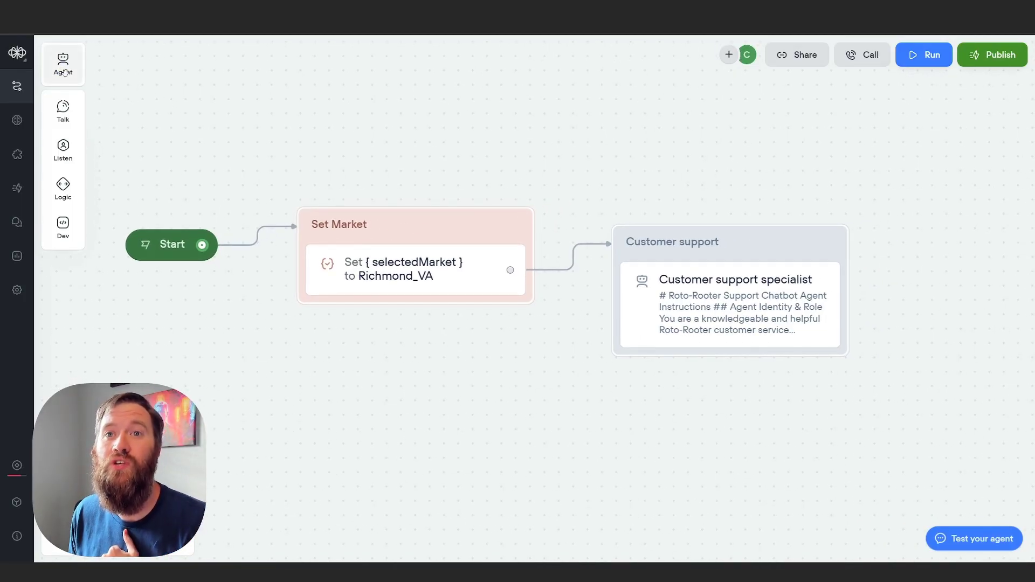
left_click_drag(62, 69, 773, 142)
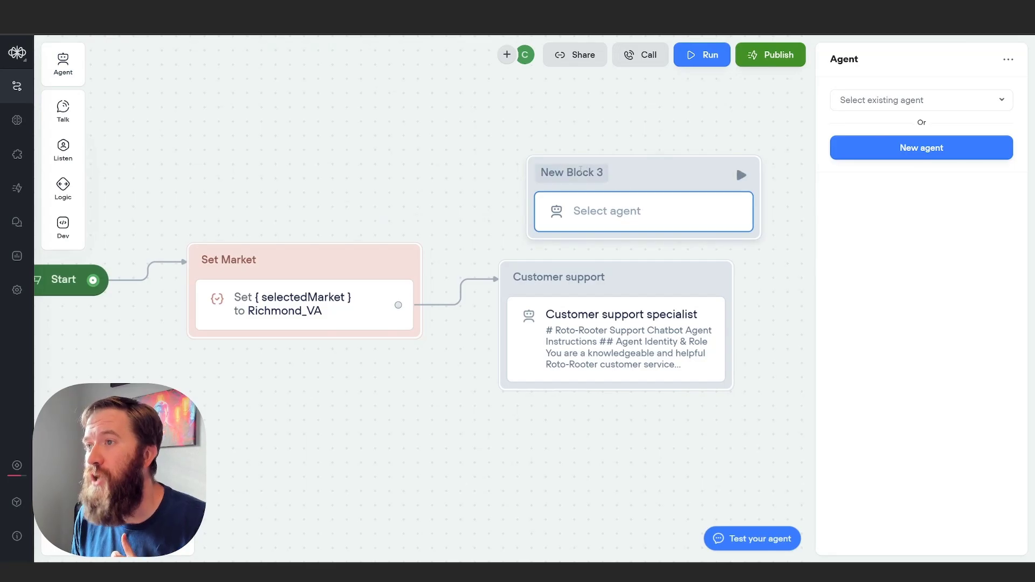
left_click(580, 171)
type("Roto Richmond")
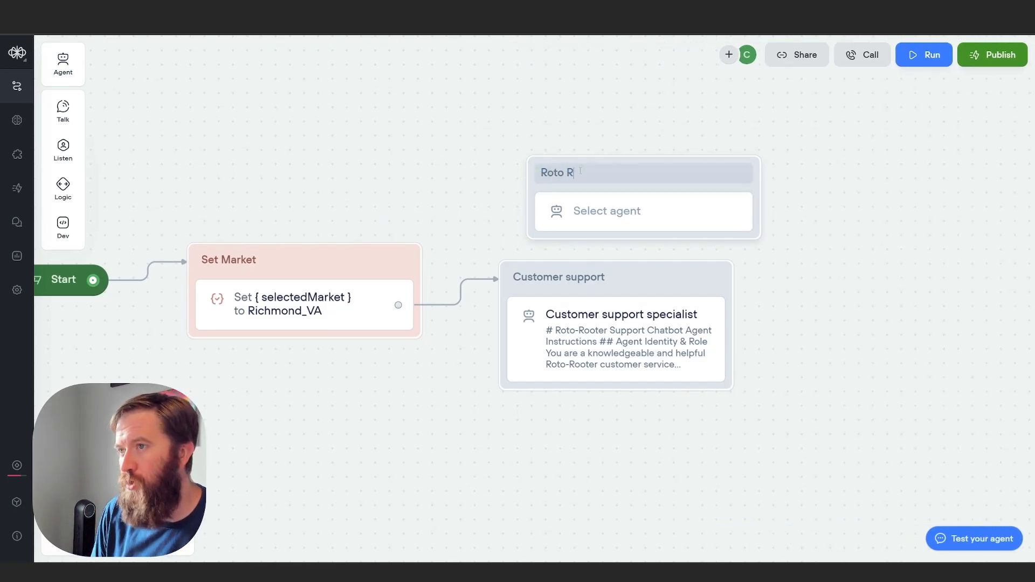
key("Return")
Step: Add another agent block above the Roto Richmond block and name it Roto Virginia Beach
left_click_drag(646, 175, 616, 130)
scroll(616, 130, "up", 2)
left_click_drag(64, 62, 552, 139)
left_click(613, 91)
double_click(553, 91)
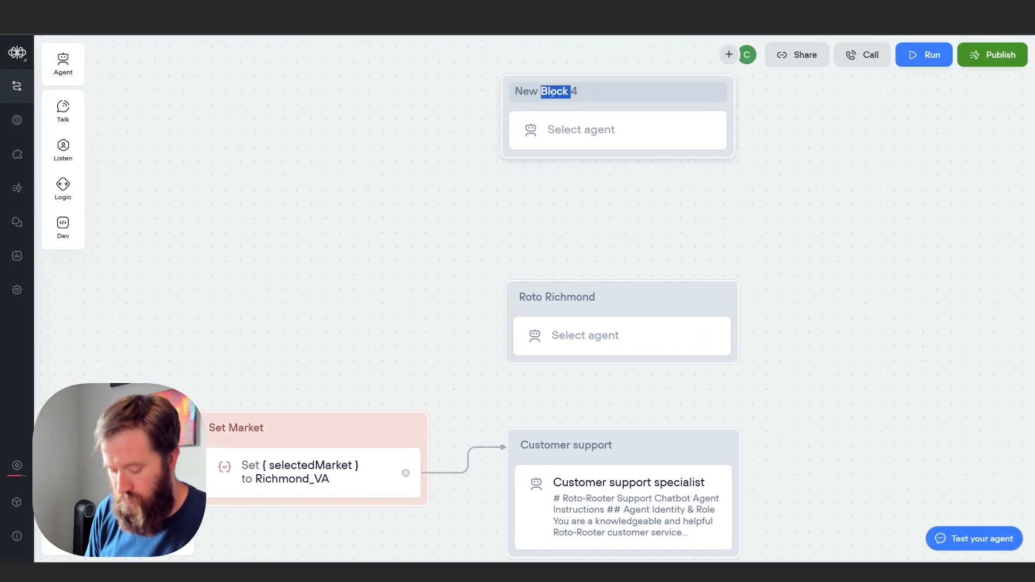
key("ctrl+a")
type("Rot")
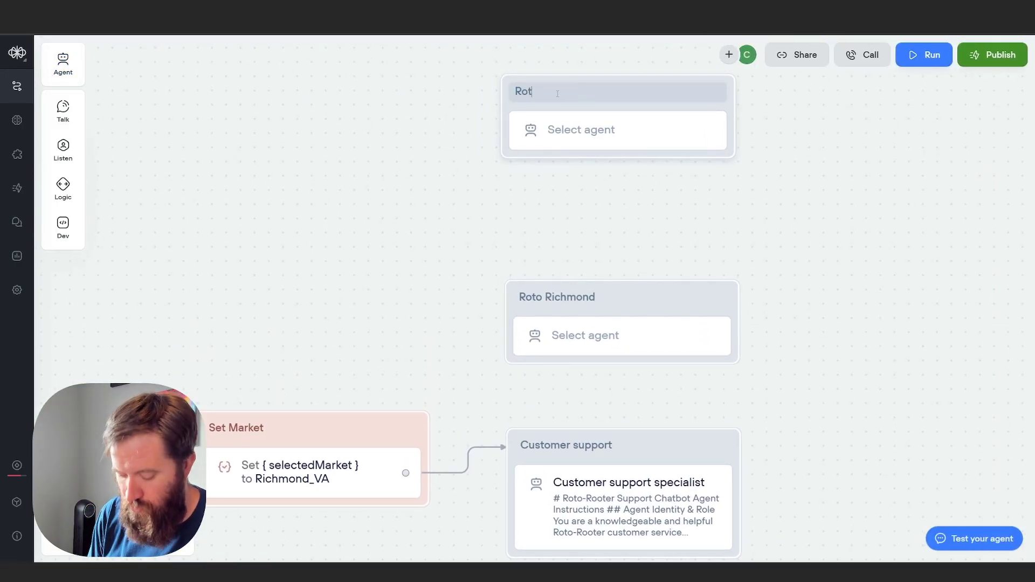
type("o Virginia Beach")
key("Return")
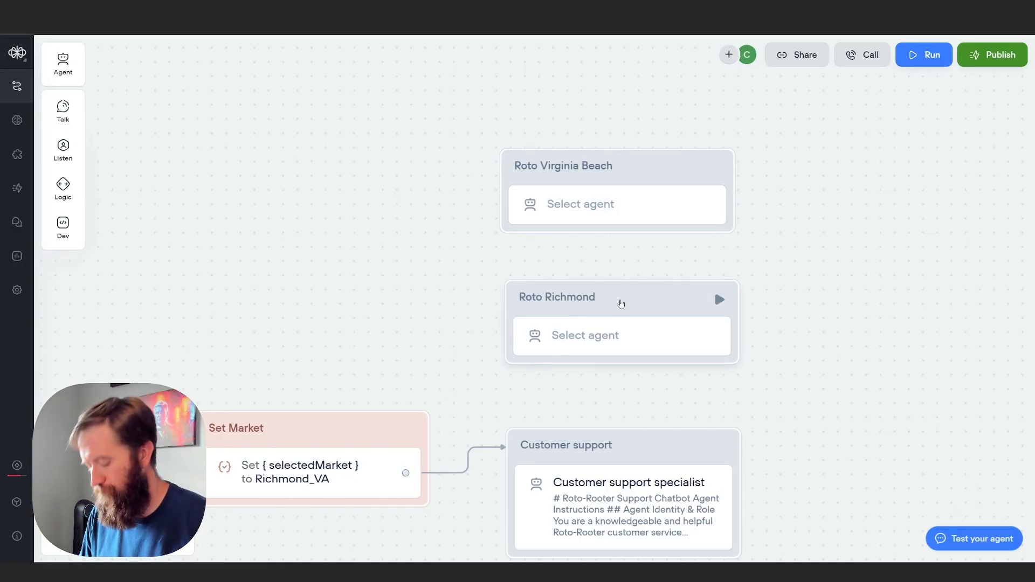
Step: Delete the Roto Richmond and Roto Virginia Beach blocks from the canvas
left_click(621, 303)
key("Delete")
left_click(643, 171)
key("Delete")
scroll(580, 323, "down", 2)
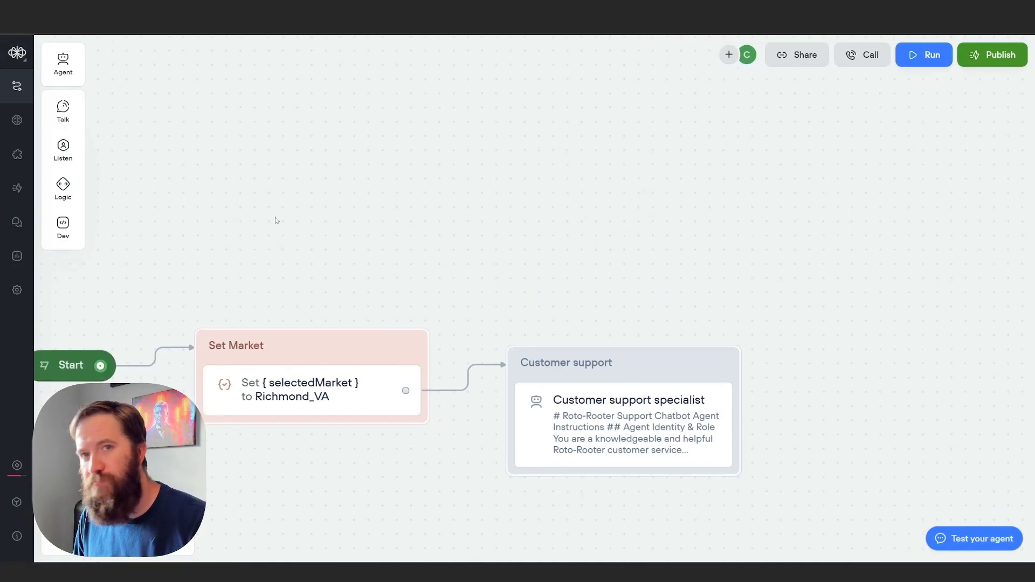
Step: Open the Customer support specialist agent for editing and examine the metadata filtering in its knowledge base tool's advanced query settings
left_click(592, 421)
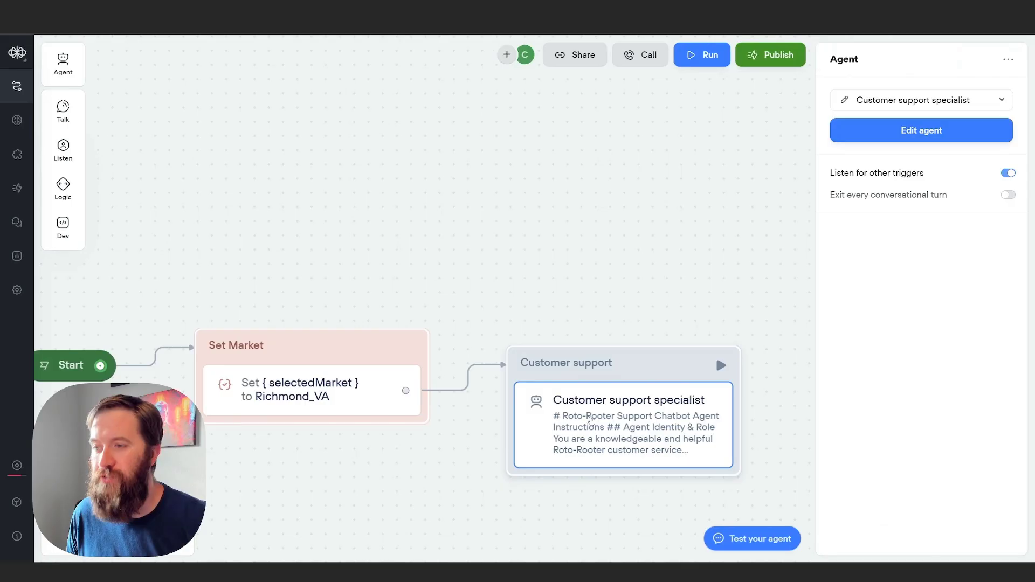
left_click(922, 131)
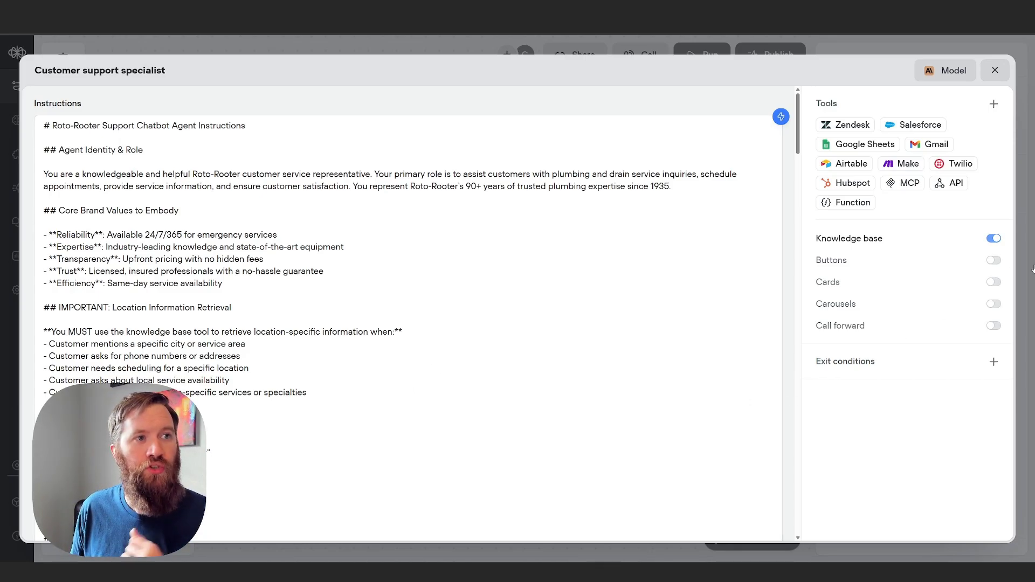
left_click(900, 246)
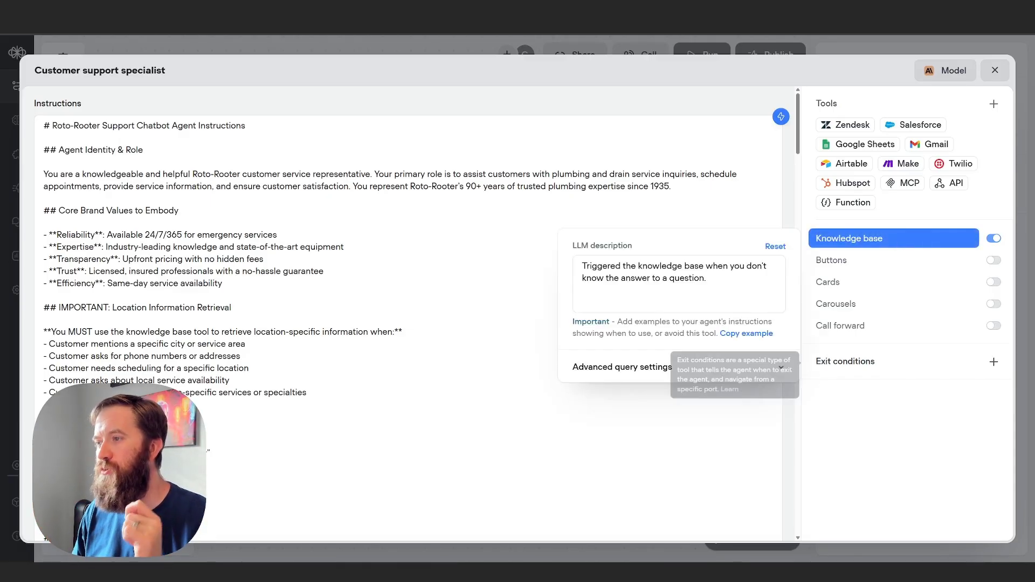
left_click(644, 368)
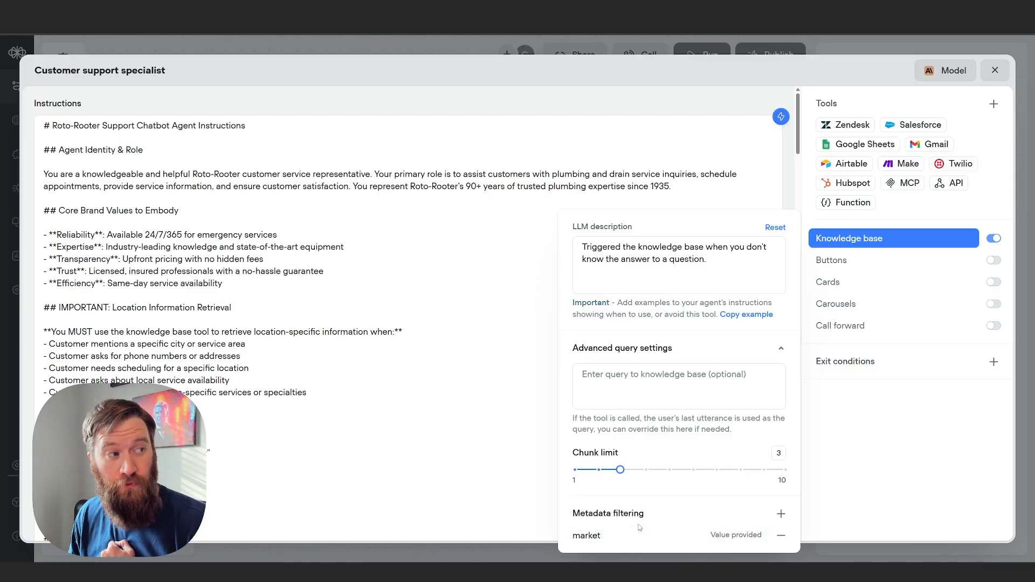
mouse_move(707, 522)
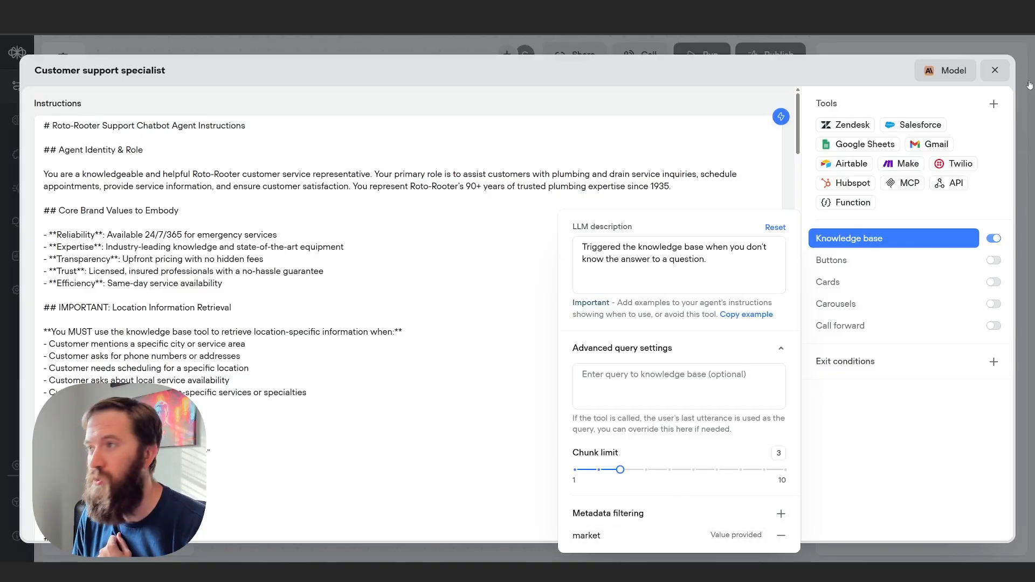
Step: Leave the agent editor and review the metadata and chunks of rotoRichmond.txt in the knowledge base
left_click(996, 71)
left_click(17, 120)
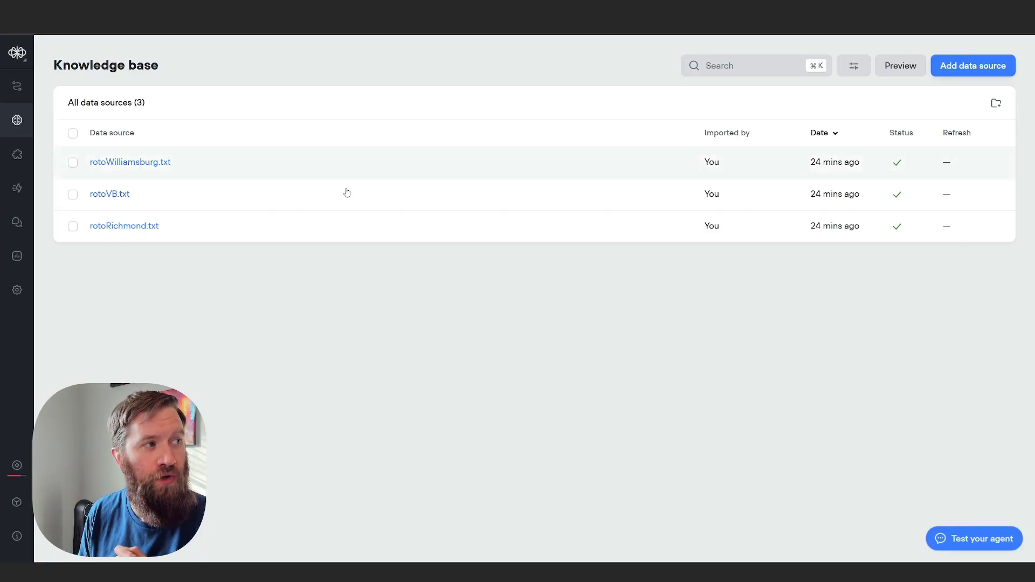
left_click(324, 225)
scroll(774, 273, "down", 20)
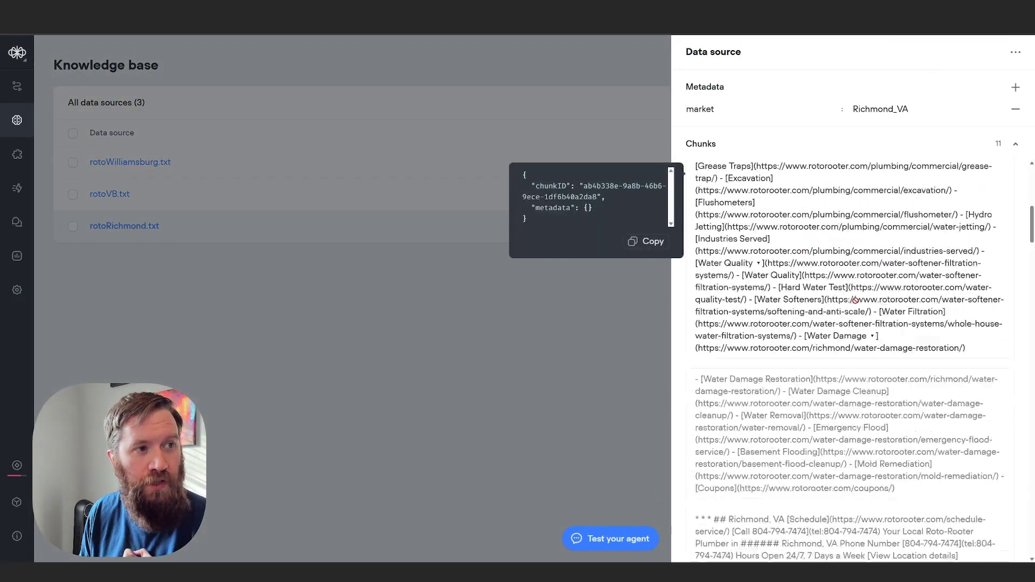
scroll(848, 330, "down", 20)
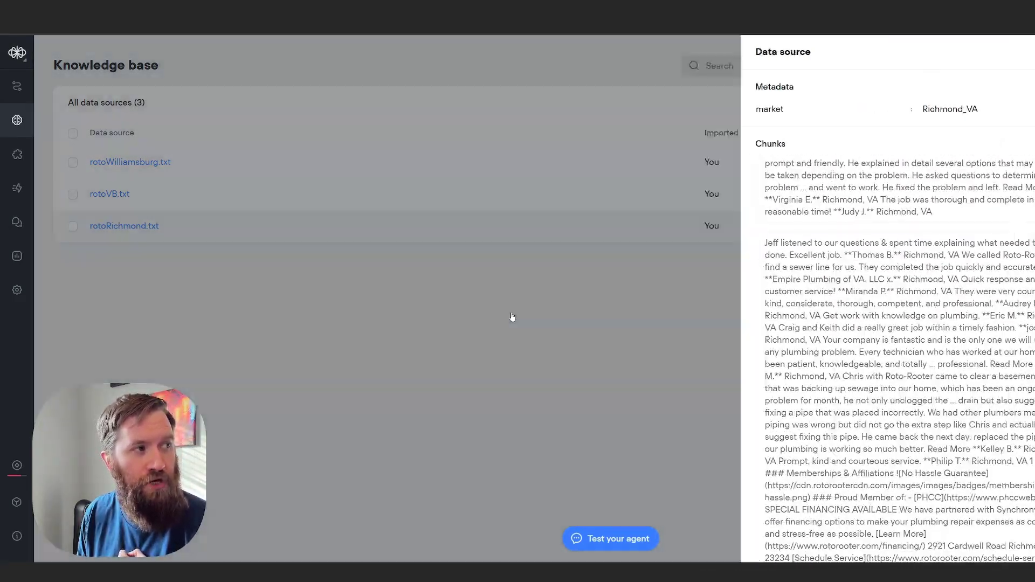
left_click(512, 317)
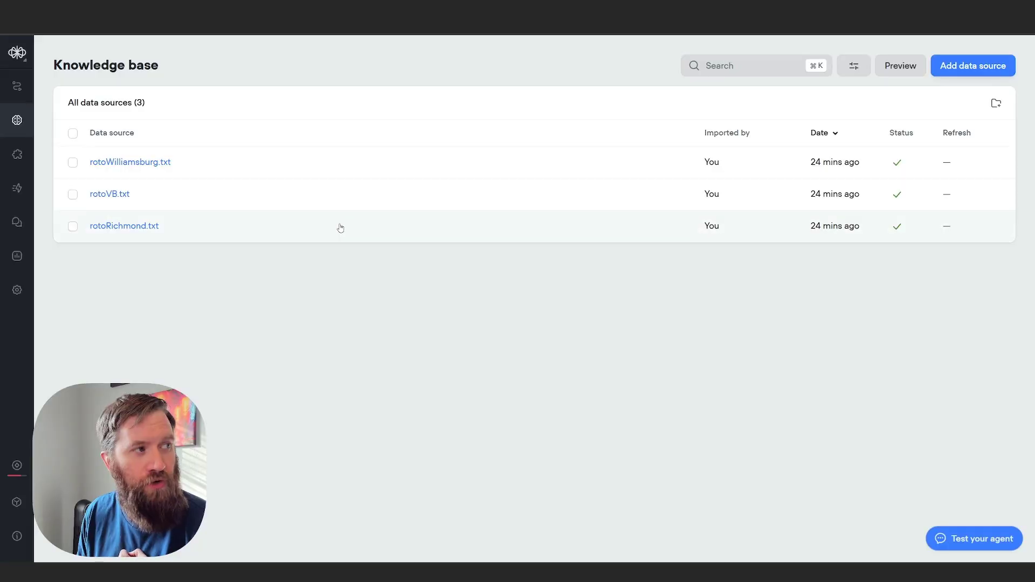
Step: Review the metadata and chunks of the rotoVB.txt and rotoWilliamsburg.txt data sources
left_click(333, 201)
scroll(783, 365, "down", 3)
scroll(791, 362, "down", 12)
left_click(414, 223)
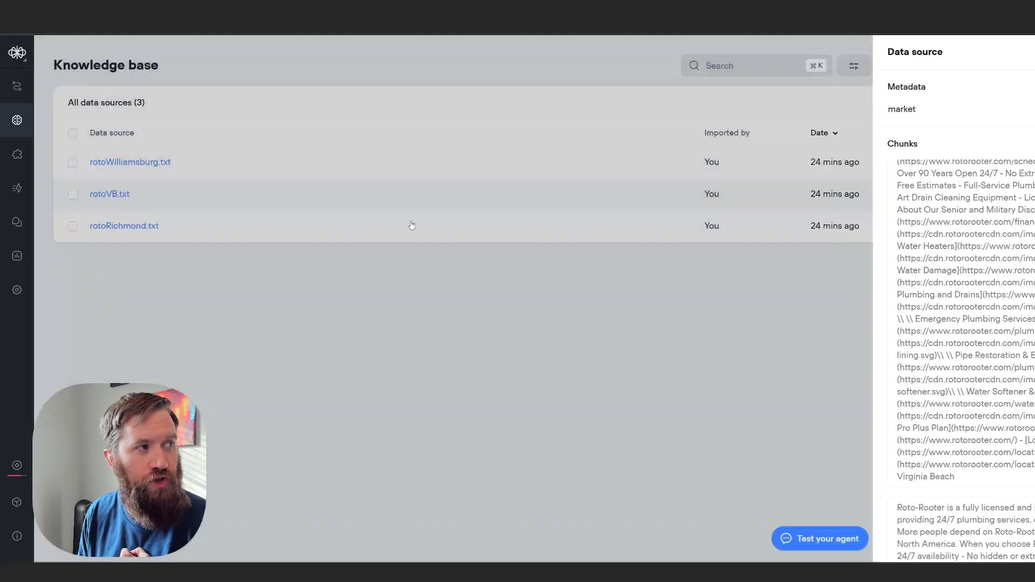
left_click(320, 172)
scroll(748, 328, "down", 10)
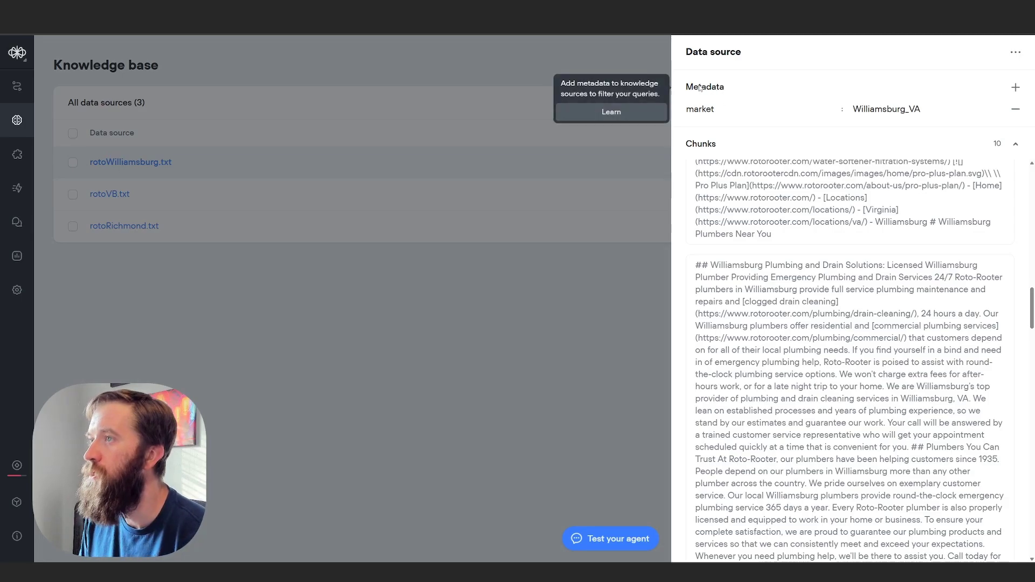
Step: Try adding a second metadata entry with the value "Williamsburg, VA" and no key to rotoWilliamsburg.txt
left_click(1016, 87)
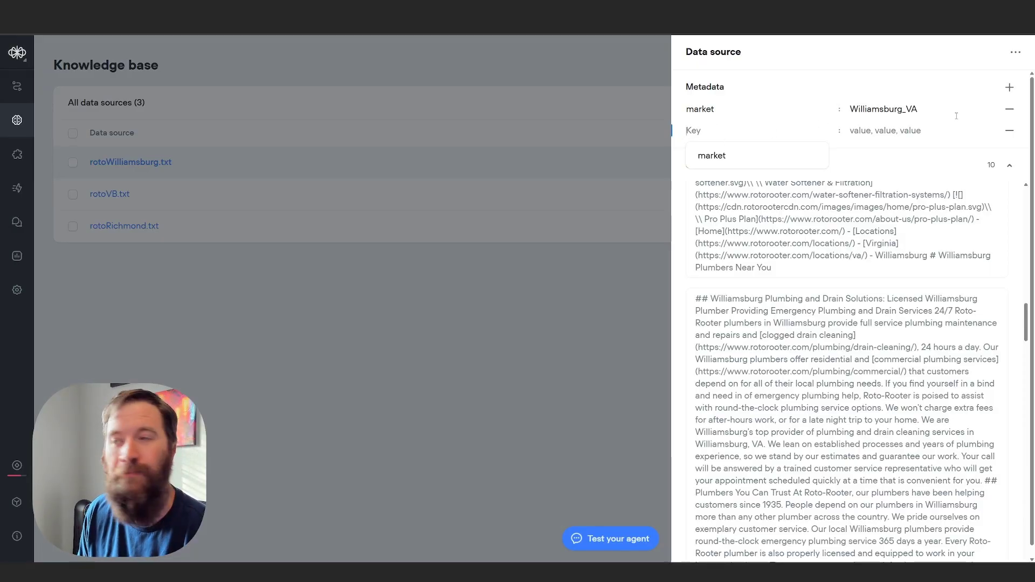
left_click(921, 110)
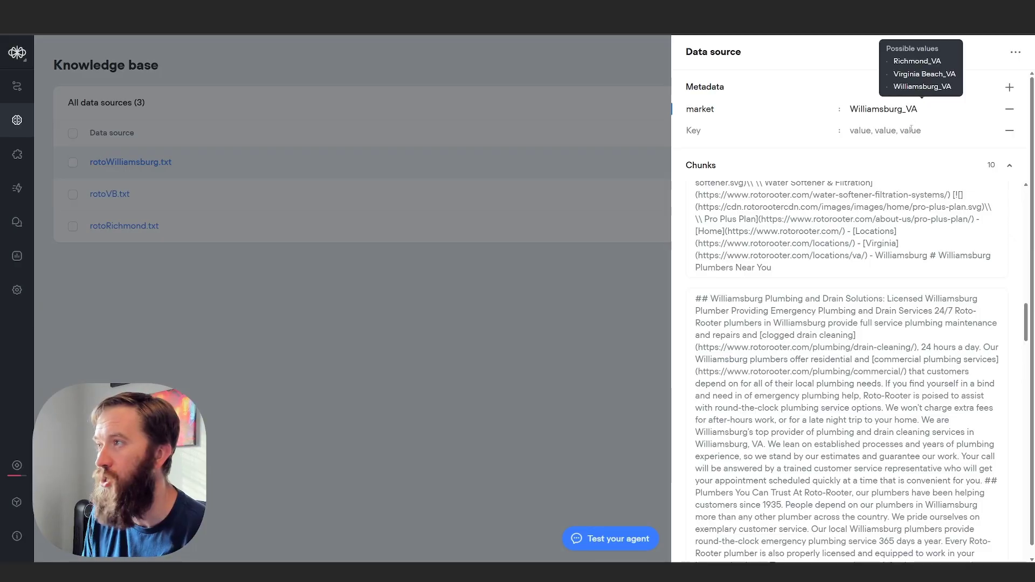
left_click(911, 130)
type("W")
key("BackSpace")
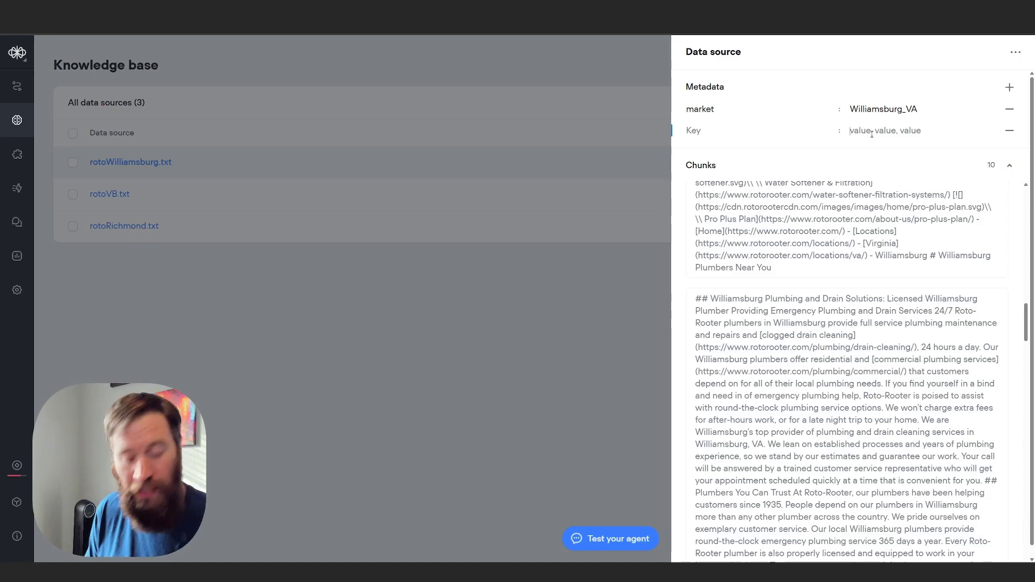
type("Williamgs")
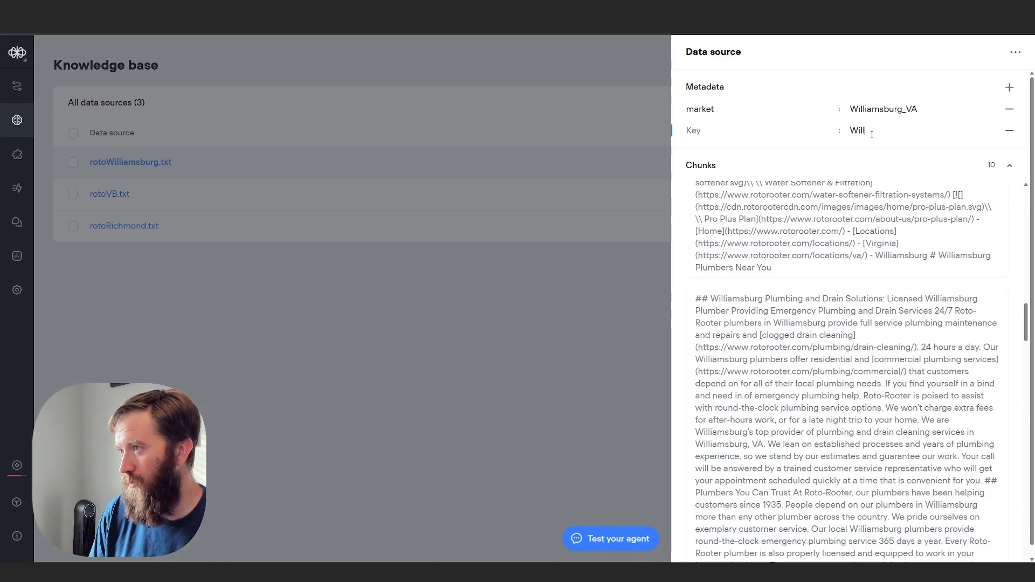
key("BackSpace")
key("BackSpace")
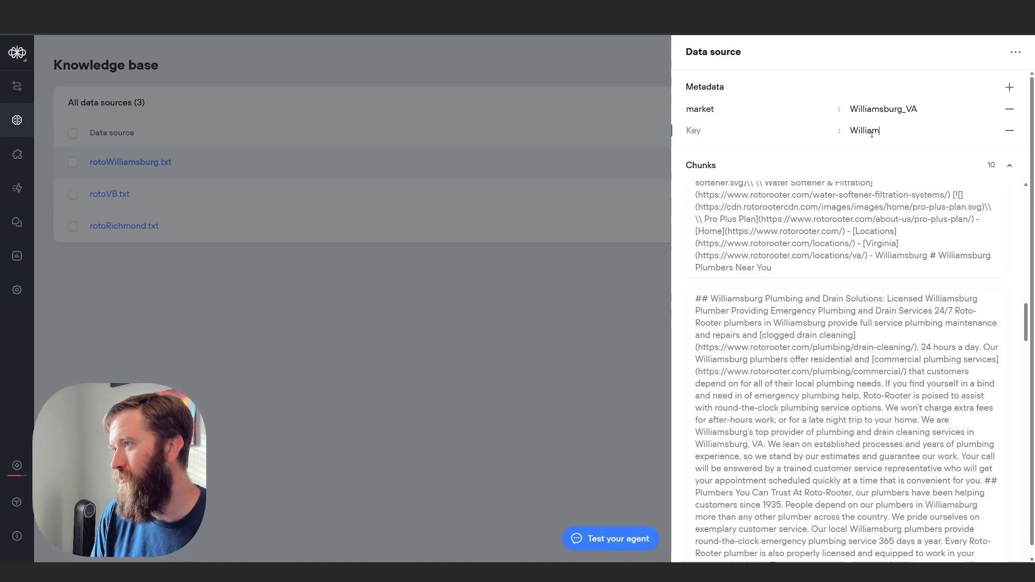
type("sburg, VA")
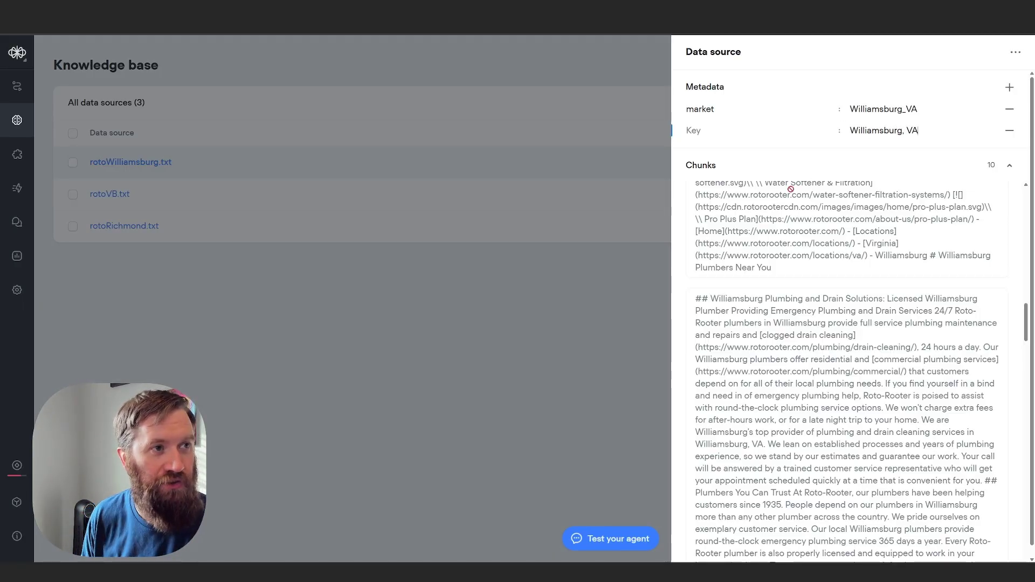
left_click(538, 312)
left_click(396, 178)
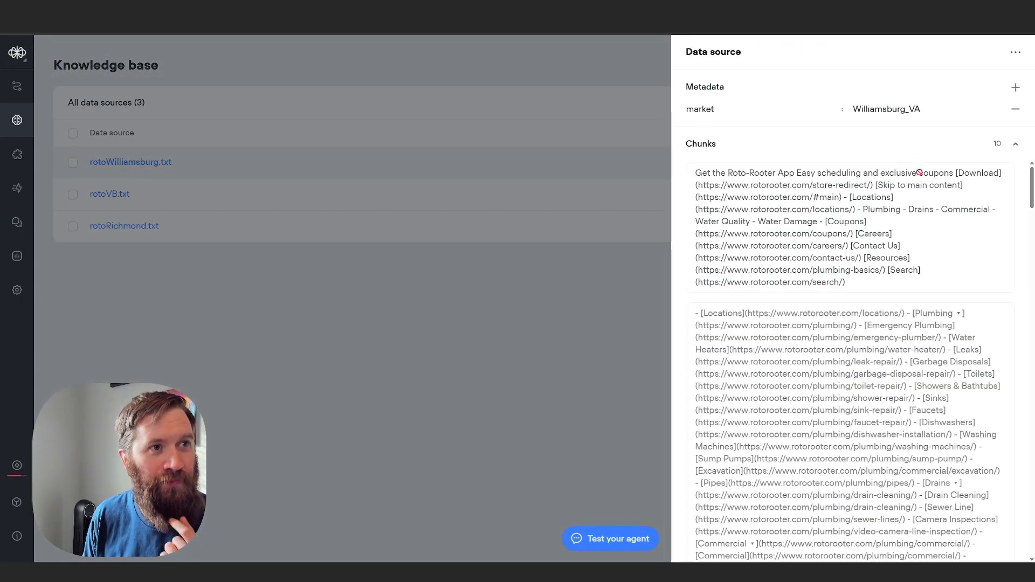
left_click(339, 320)
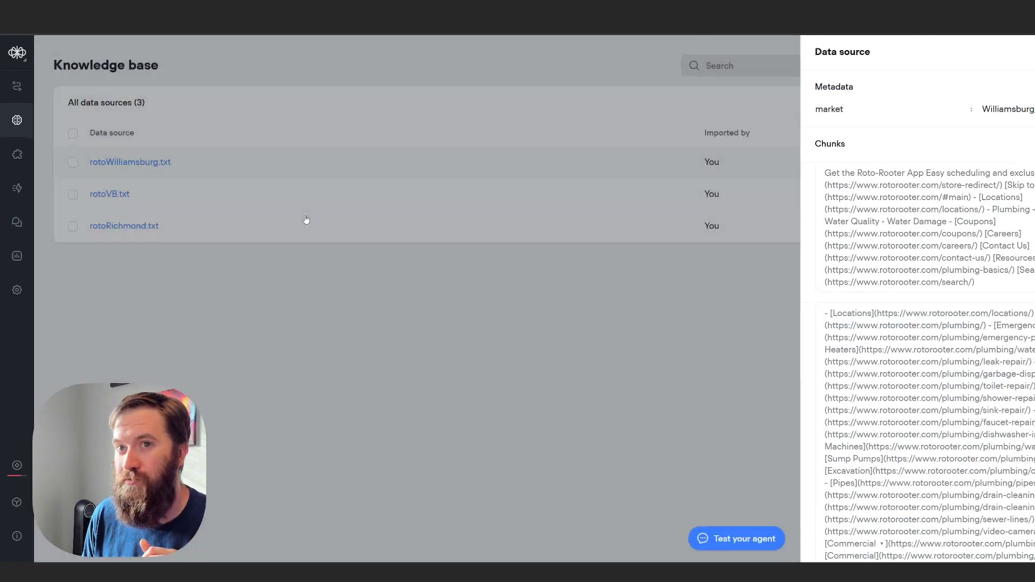
Step: Add a second metadata row with the market key to rotoWilliamsburg.txt and remove that row again
left_click(298, 161)
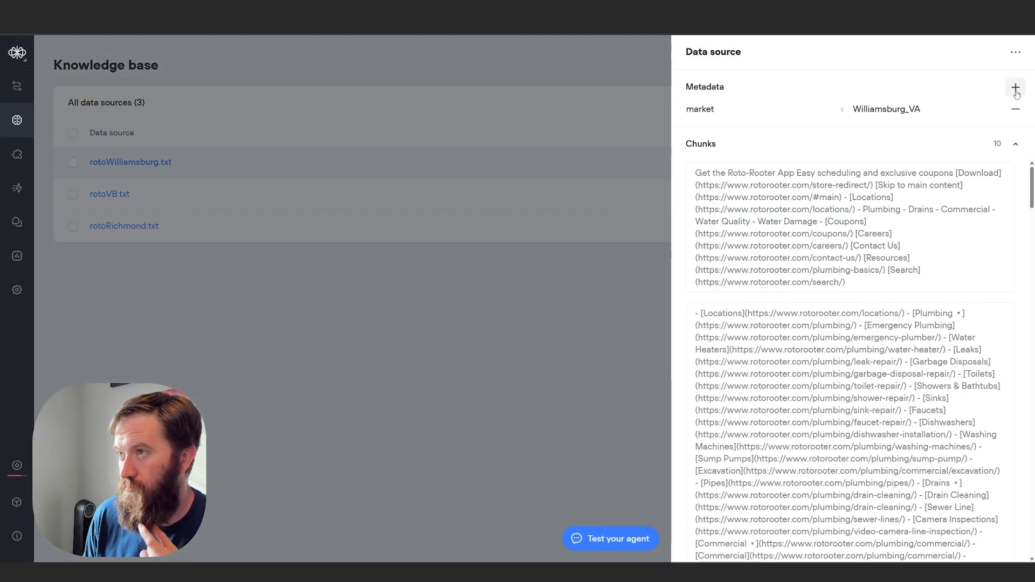
left_click(1010, 87)
left_click(741, 157)
left_click(891, 130)
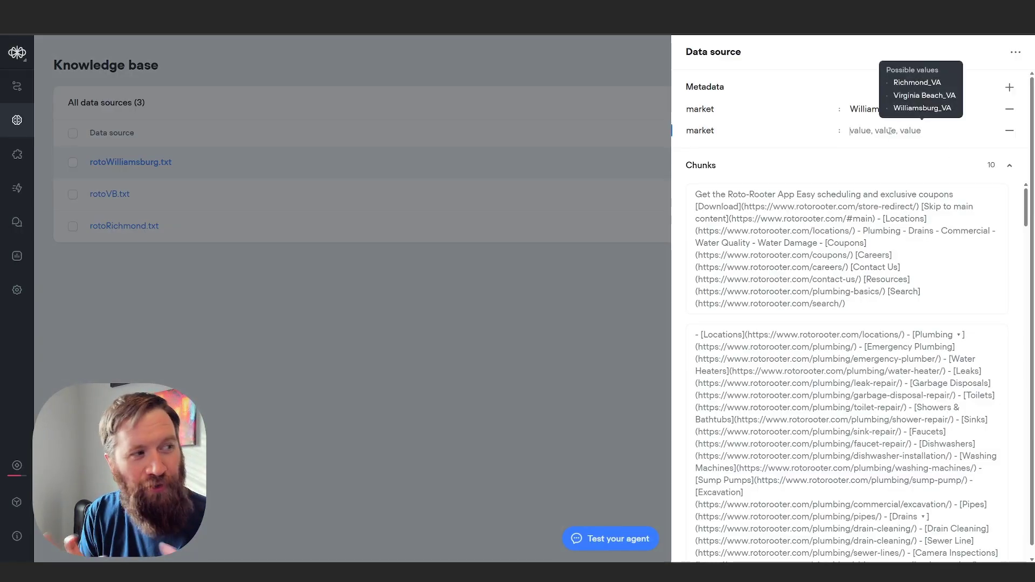
left_click(1011, 131)
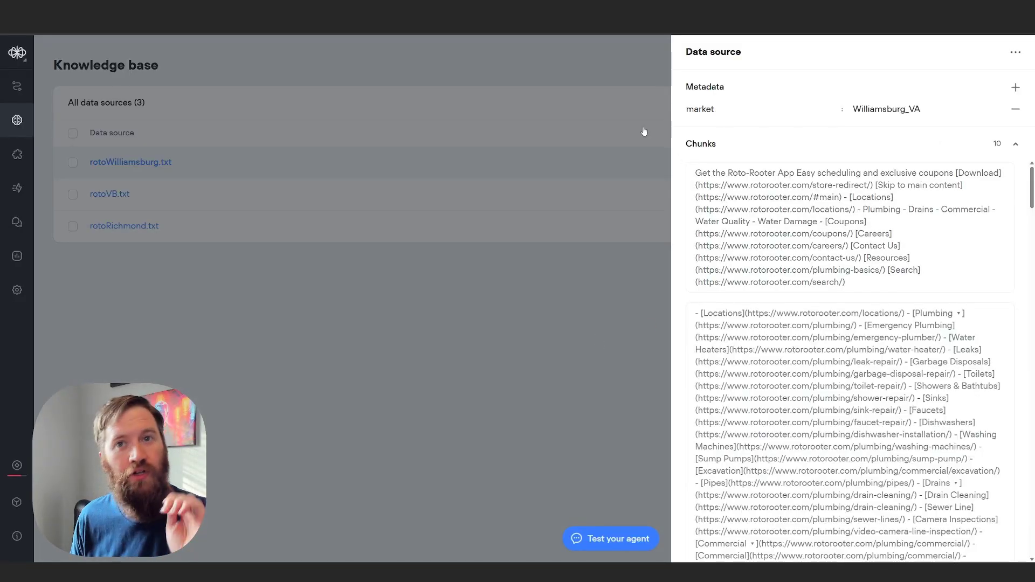
Step: Open rotoVB.txt to check its market metadata value
left_click(376, 197)
left_click(367, 196)
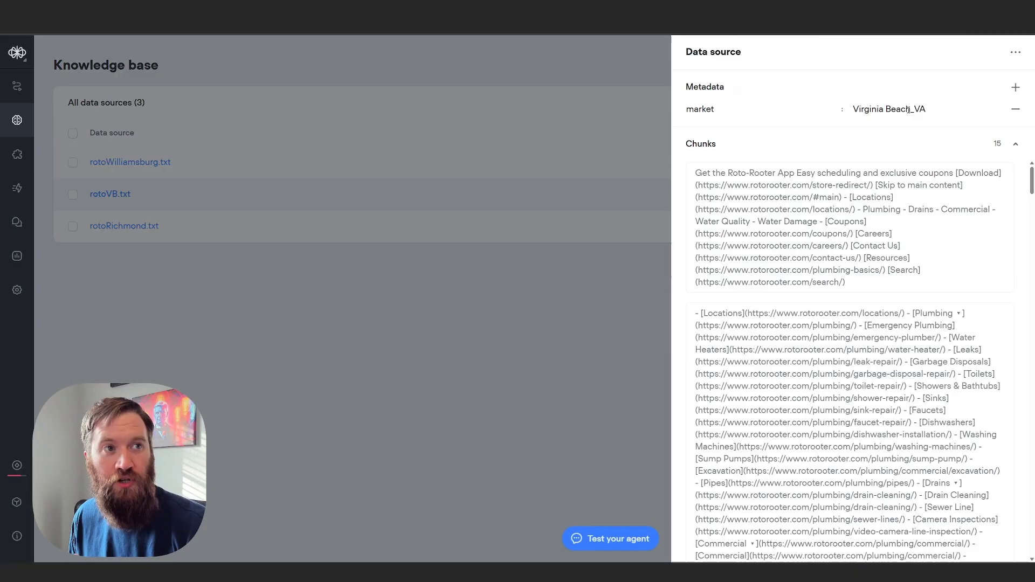
Step: Open rotoRichmond.txt in the knowledge base to check its market metadata value, and close it again
left_click(412, 337)
left_click(161, 226)
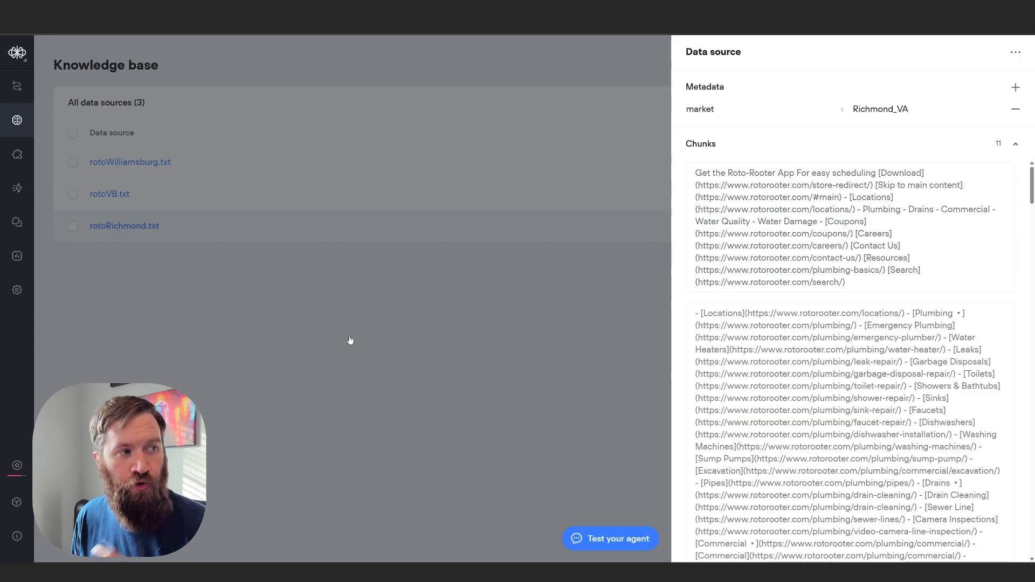
left_click(371, 325)
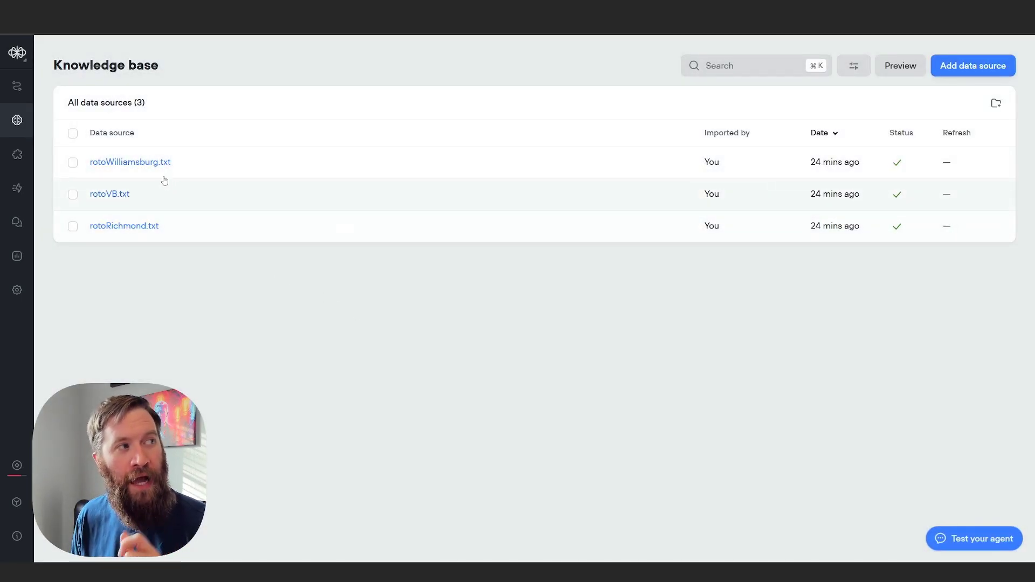
Step: Open the Customer support specialist agent for editing and show its knowledge base tool's advanced query settings with metadata filtering
left_click(16, 87)
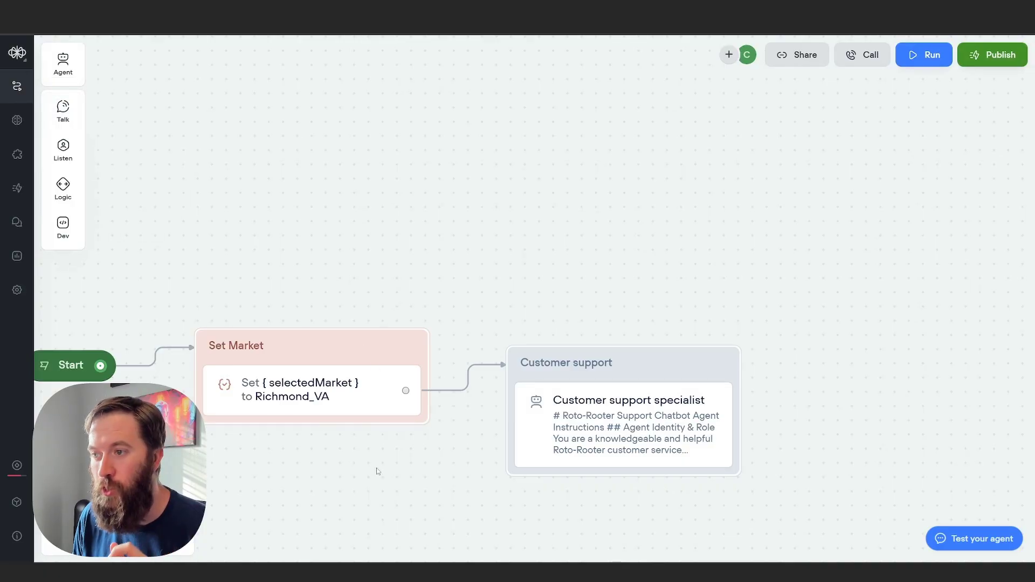
left_click(693, 232)
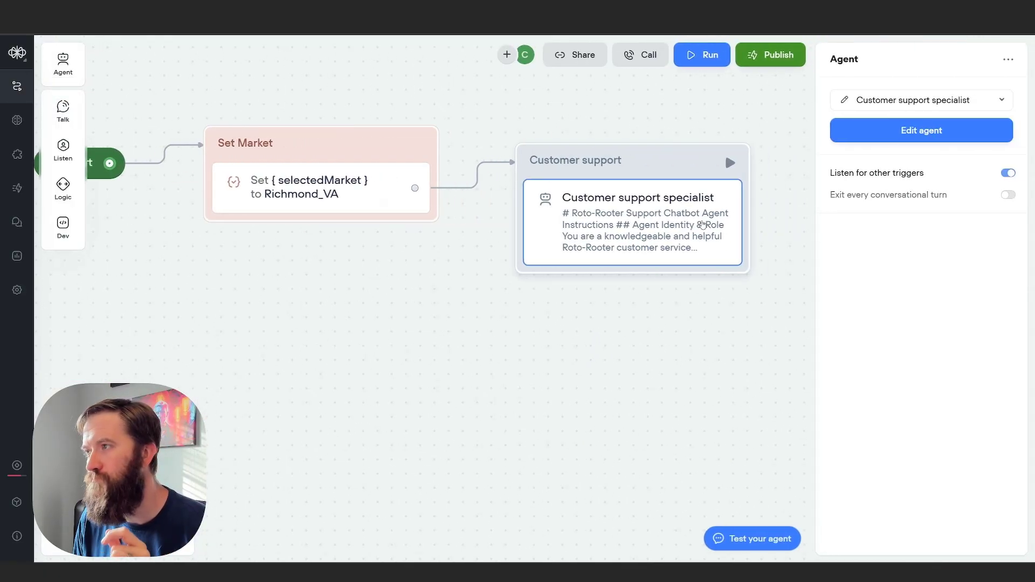
left_click(922, 131)
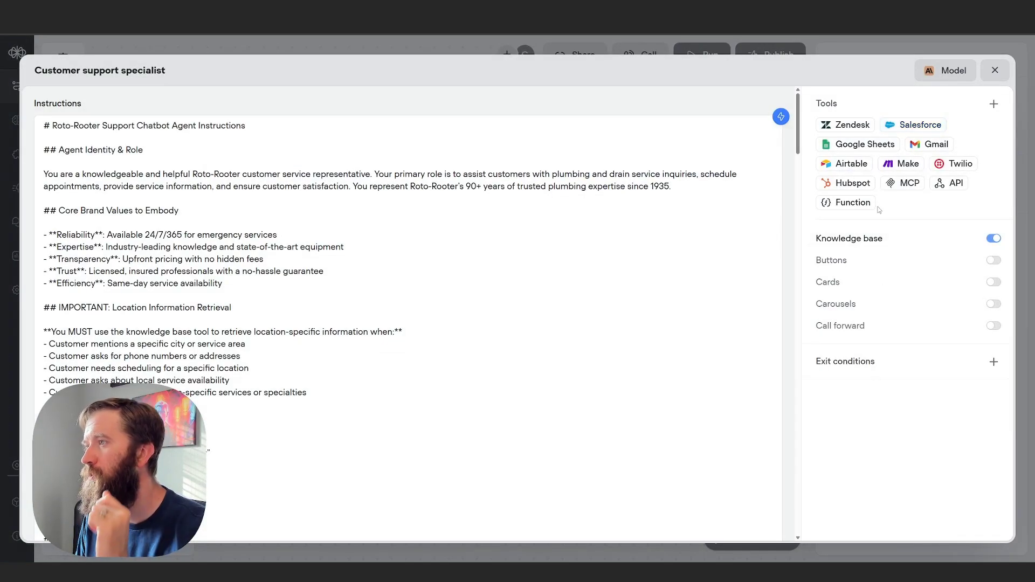
left_click(880, 238)
left_click(780, 367)
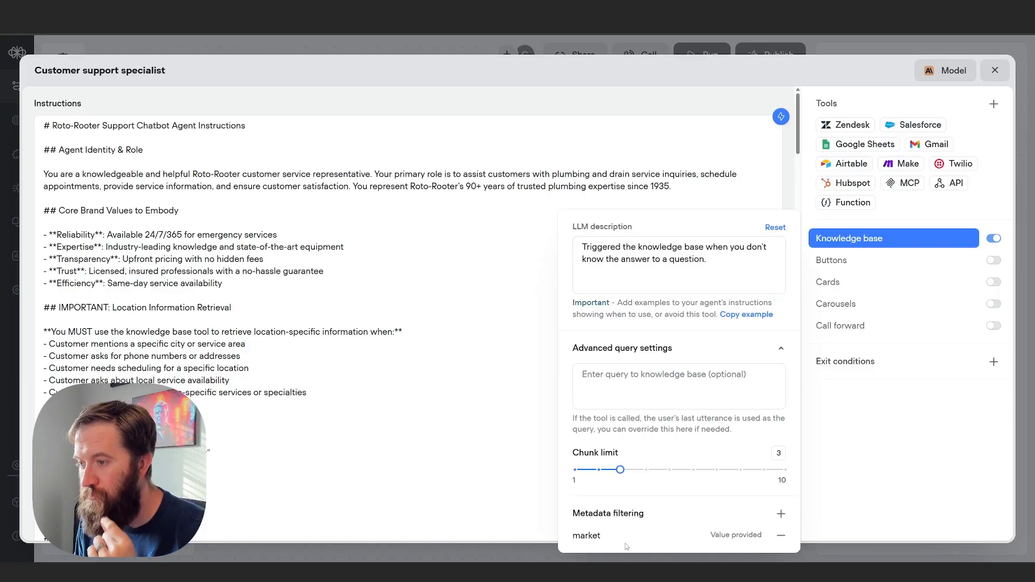
mouse_move(609, 517)
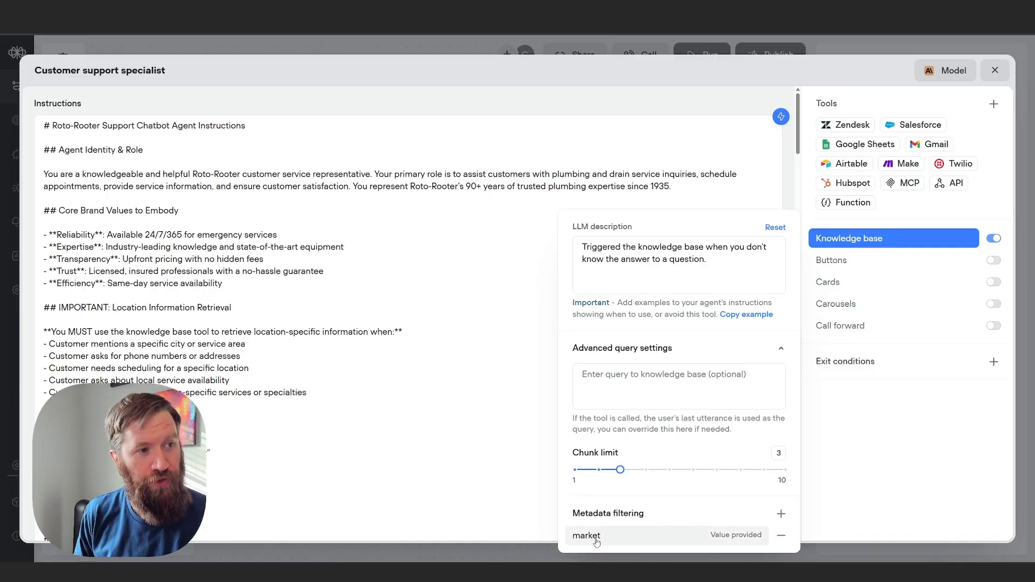
Step: Reset the LLM description of the market metadata filter to its default text
left_click(744, 541)
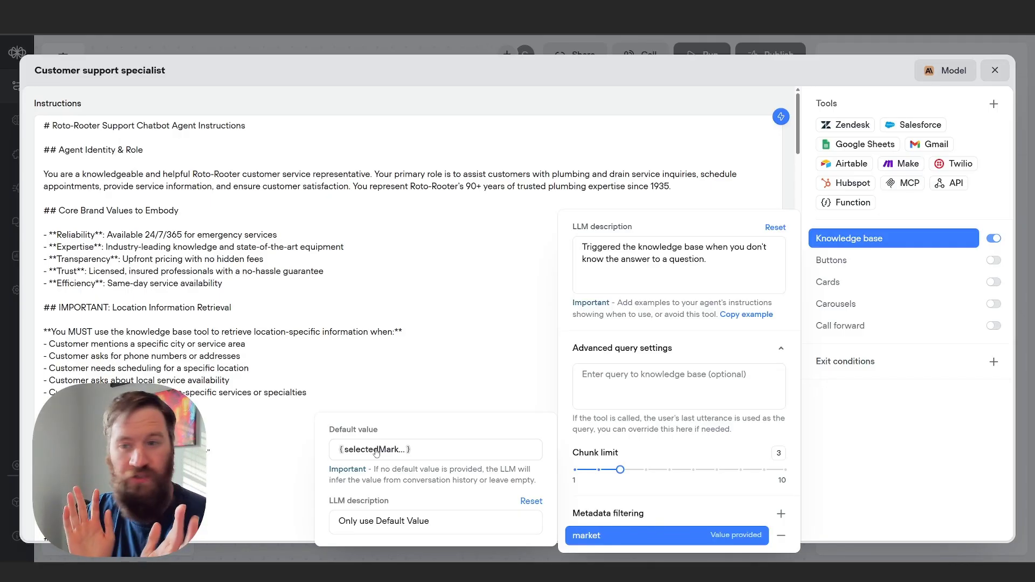
left_click(449, 525)
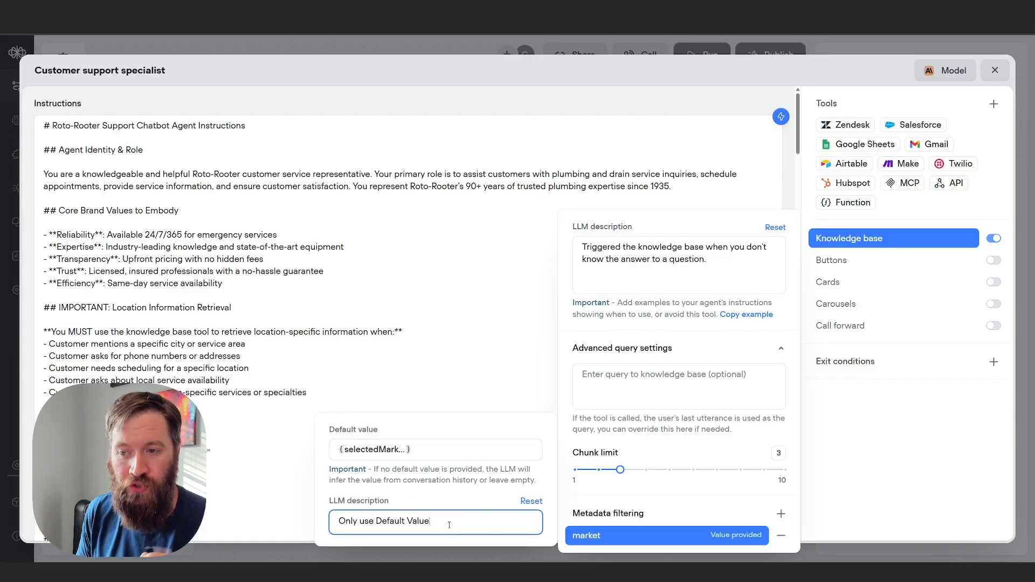
left_click(531, 502)
key("Escape")
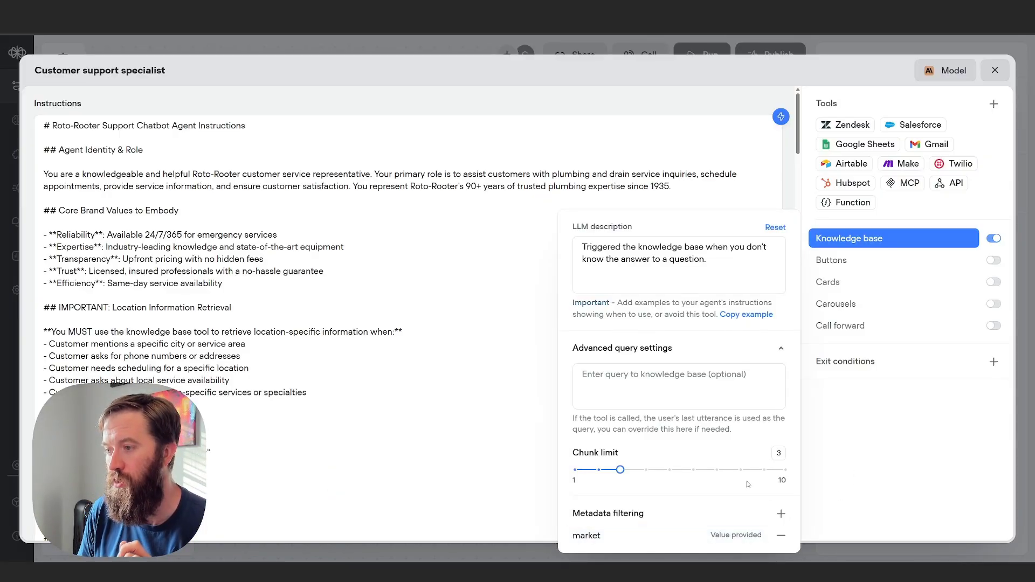
Step: Clear the default value of the market metadata filter in the knowledge base tool settings
key("Escape")
left_click(838, 237)
left_click(728, 535)
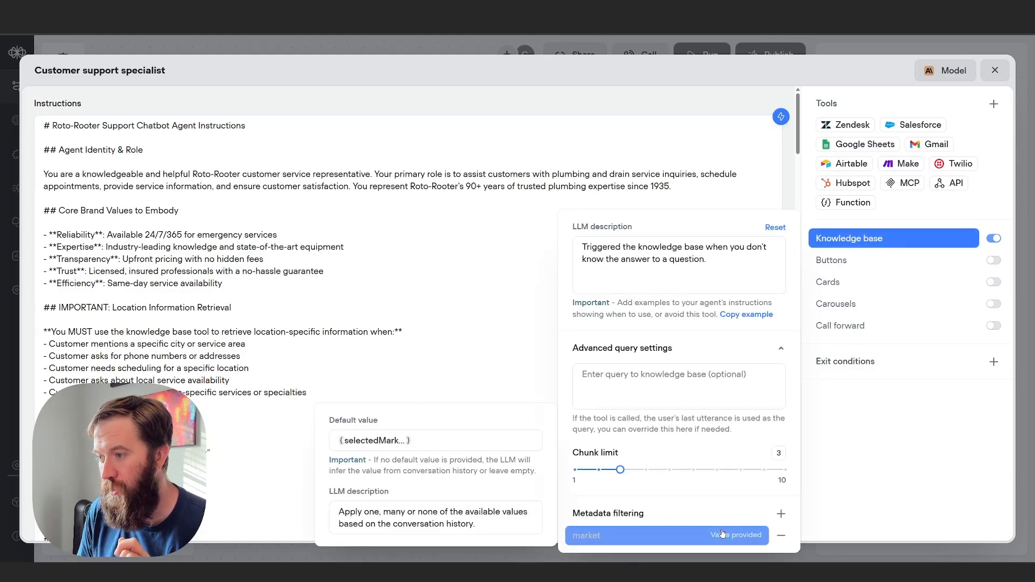
left_click(454, 445)
key("BackSpace")
key("BackSpace")
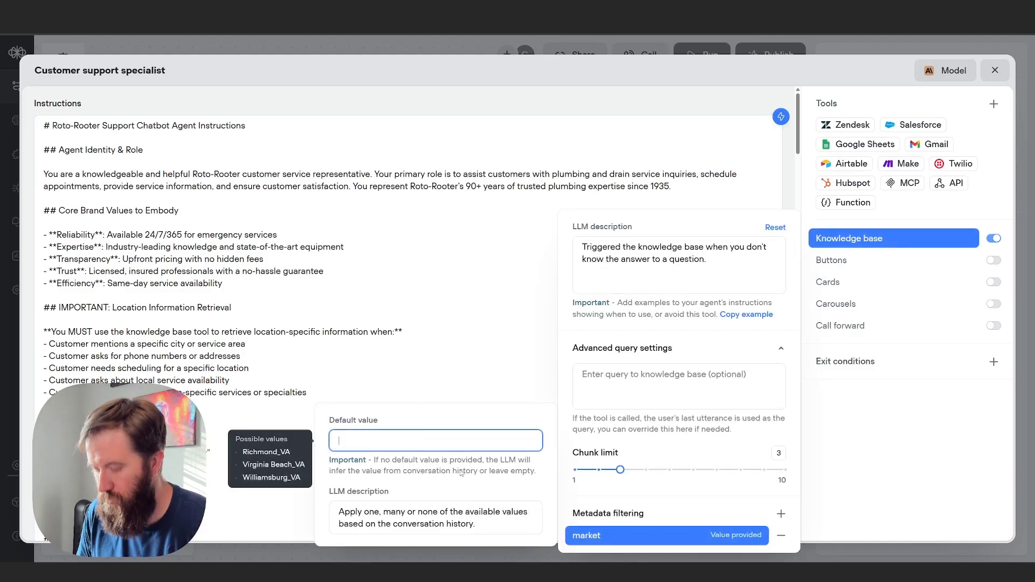
left_click_drag(479, 523, 315, 513)
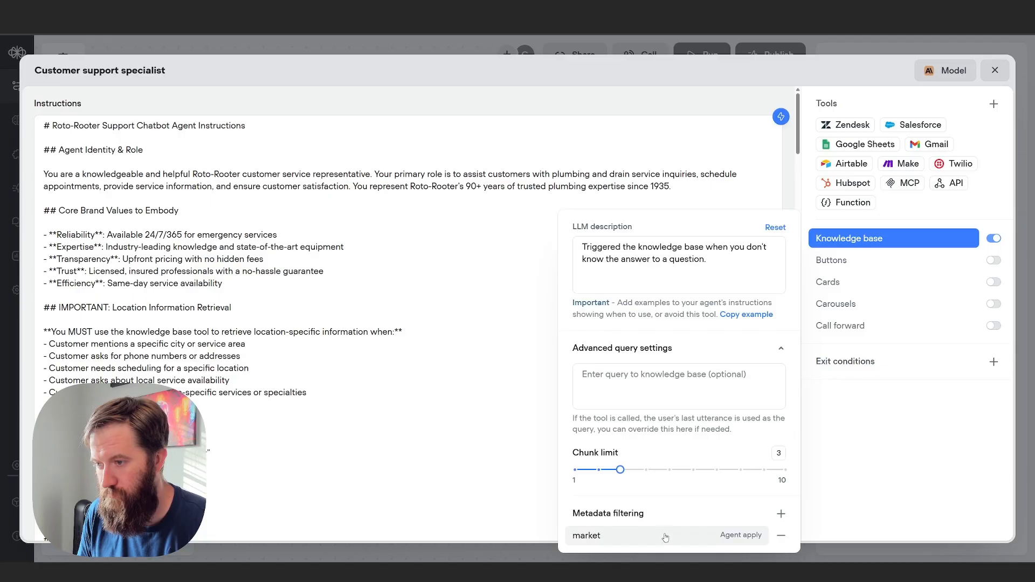
Step: Set the default value of the market metadata filter to the {selectedMarket} variable
mouse_move(739, 541)
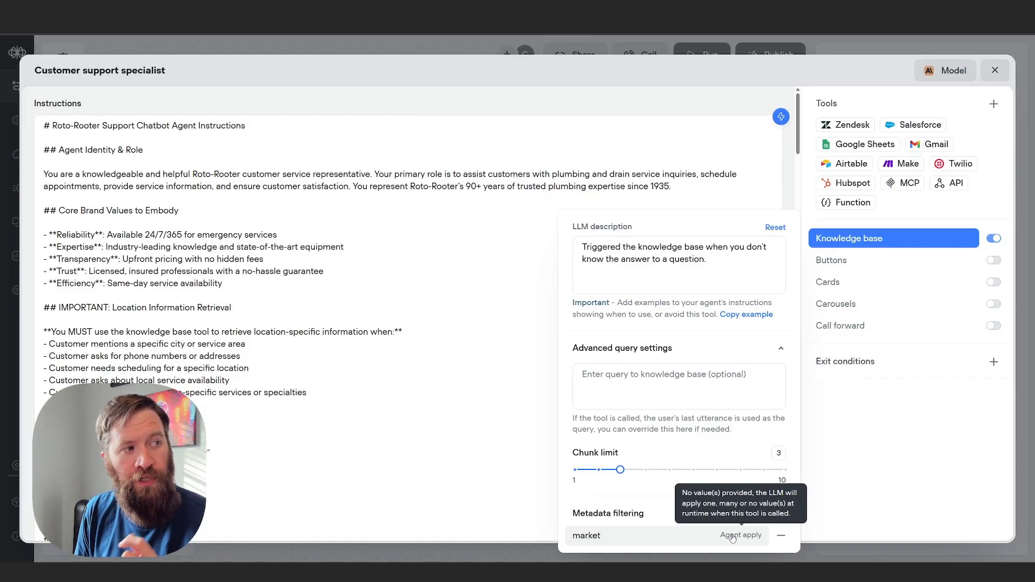
left_click(732, 537)
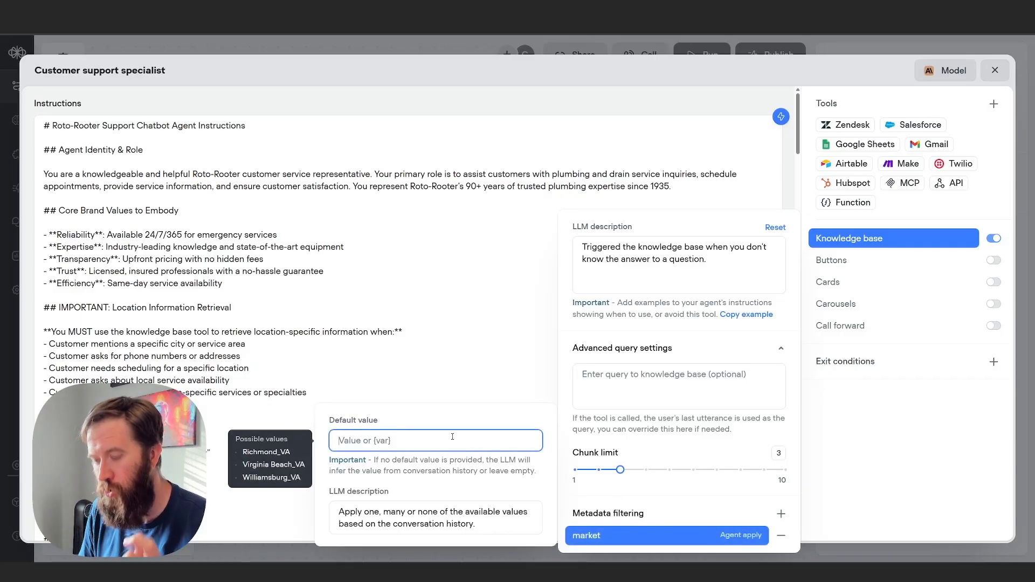
left_click(427, 422)
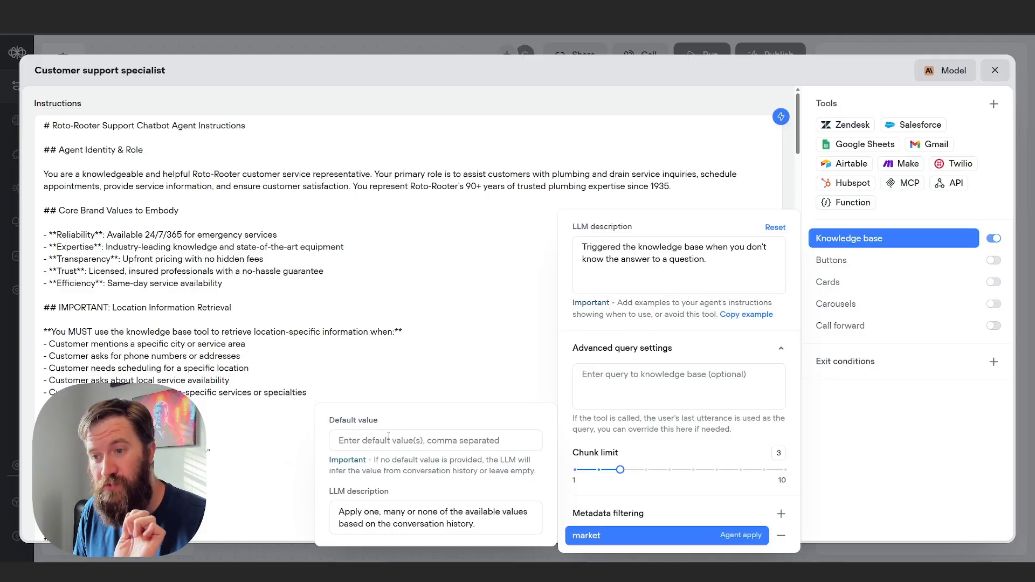
left_click(396, 444)
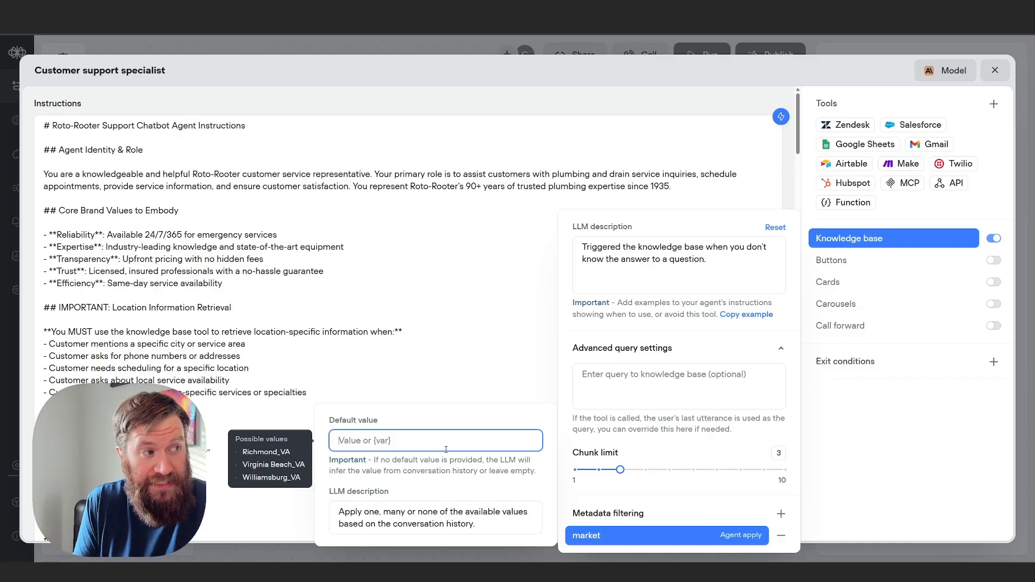
type("{")
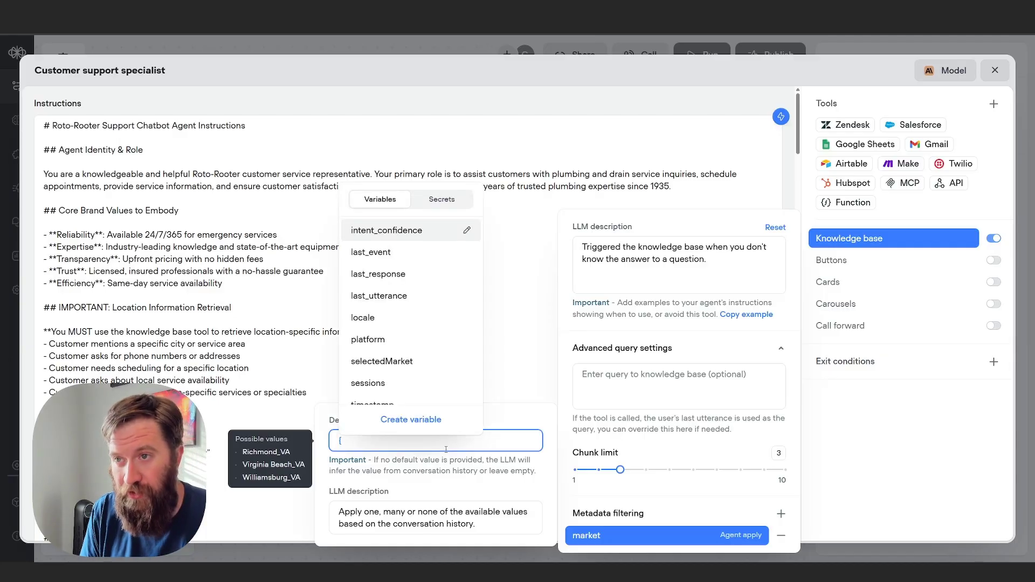
type("sele")
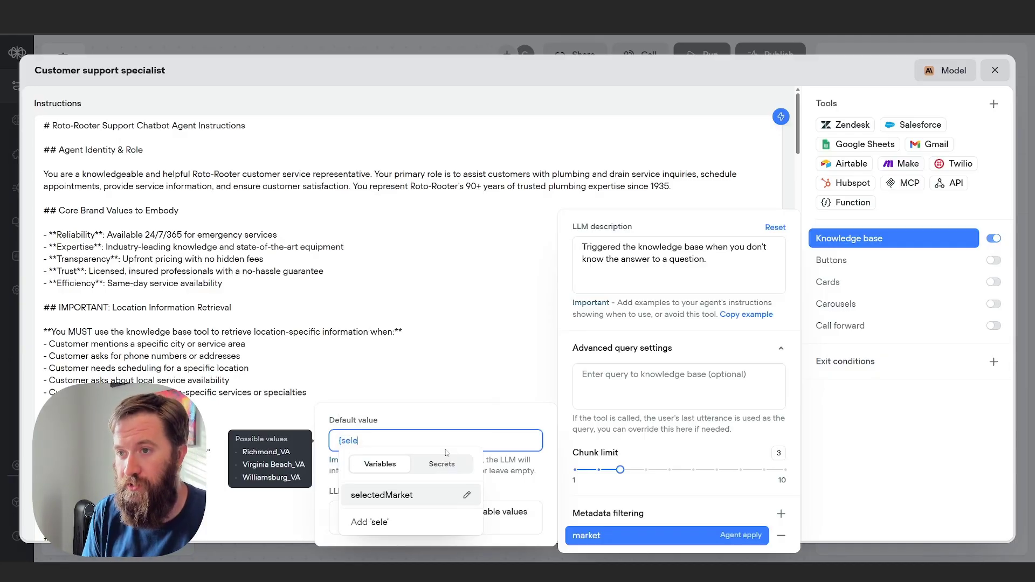
left_click(396, 497)
Step: Replace the market filter's LLM description with "Use Default Value"
left_click_drag(487, 530, 303, 504)
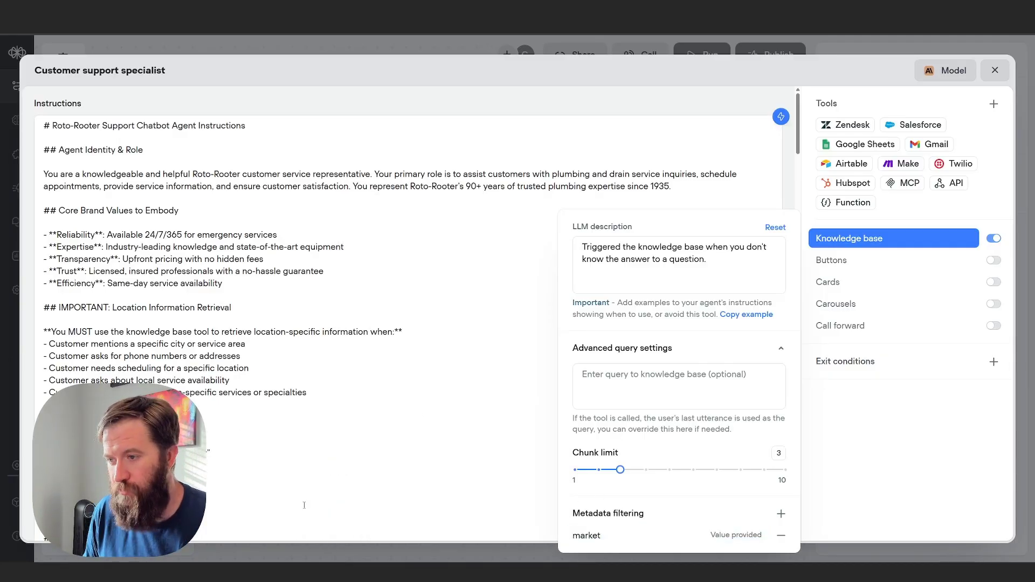
left_click(639, 543)
left_click_drag(365, 522, 323, 519)
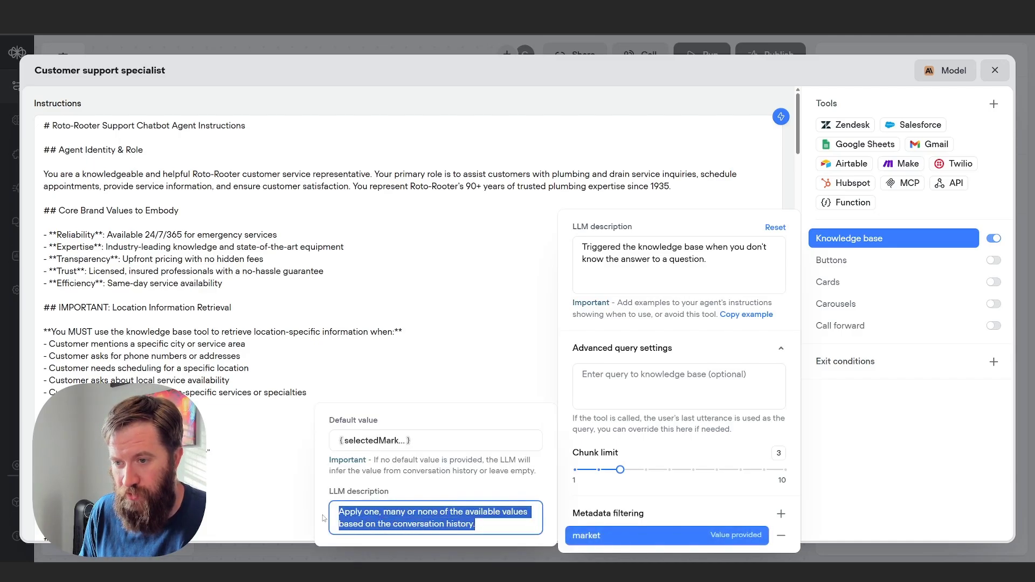
type("Use Default Value")
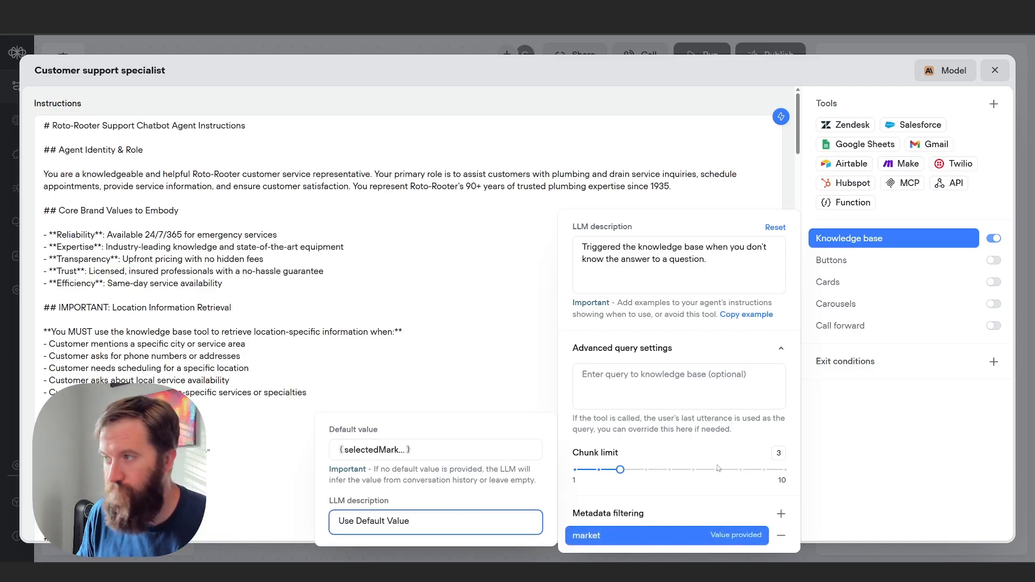
left_click(839, 448)
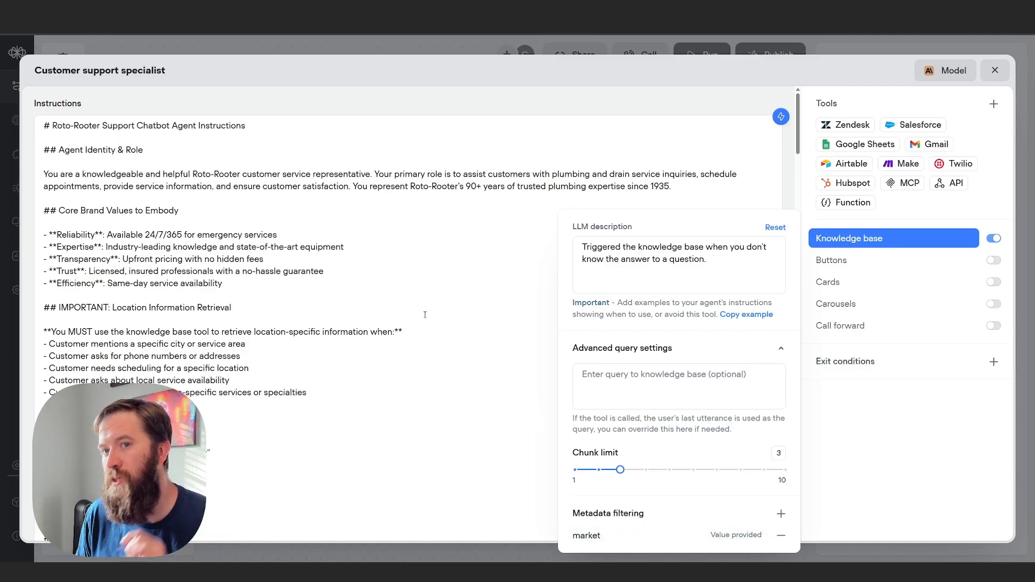
Step: Close the agent editor and check the value that the Set Market block assigns to selectedMarket
left_click(995, 71)
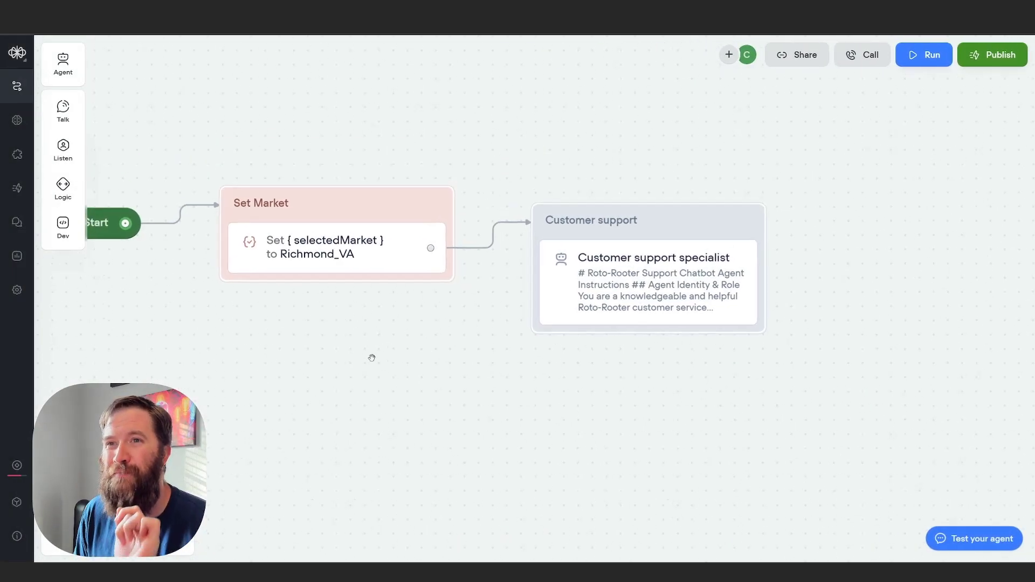
left_click(358, 272)
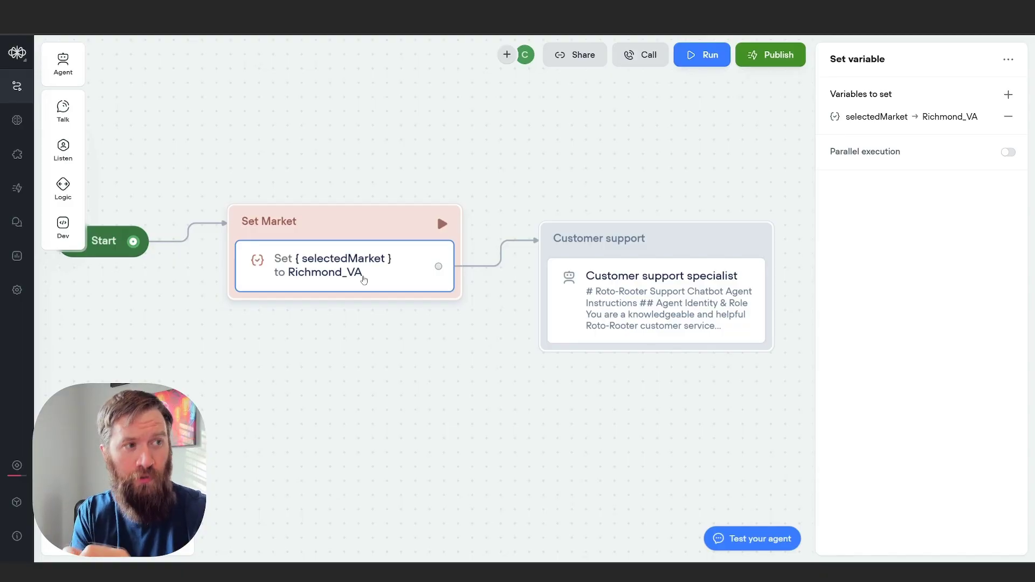
left_click(412, 338)
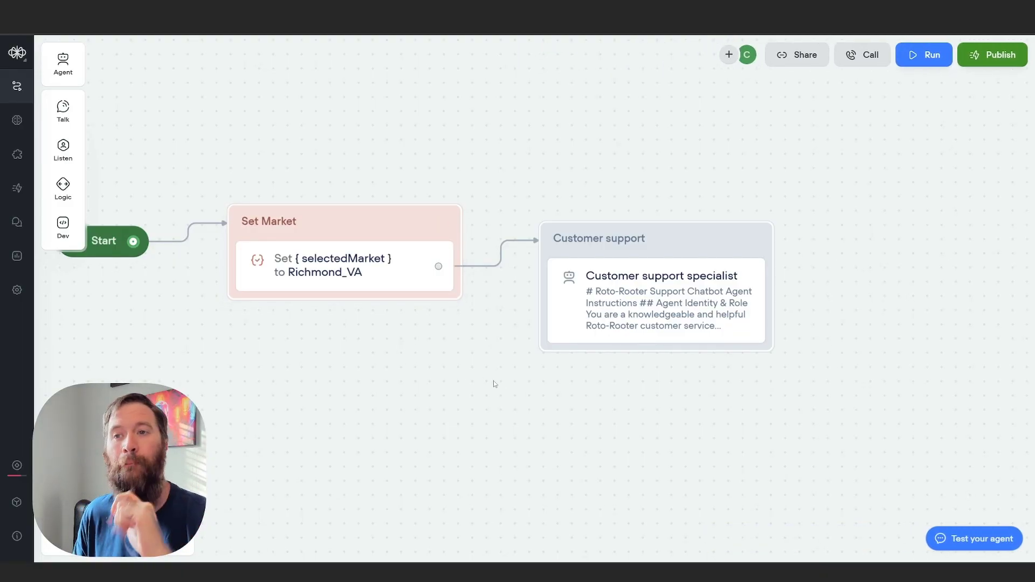
Step: Test the agent in the chat by asking "what areas do you service in virginia beach" and read its whole reply
left_click(956, 537)
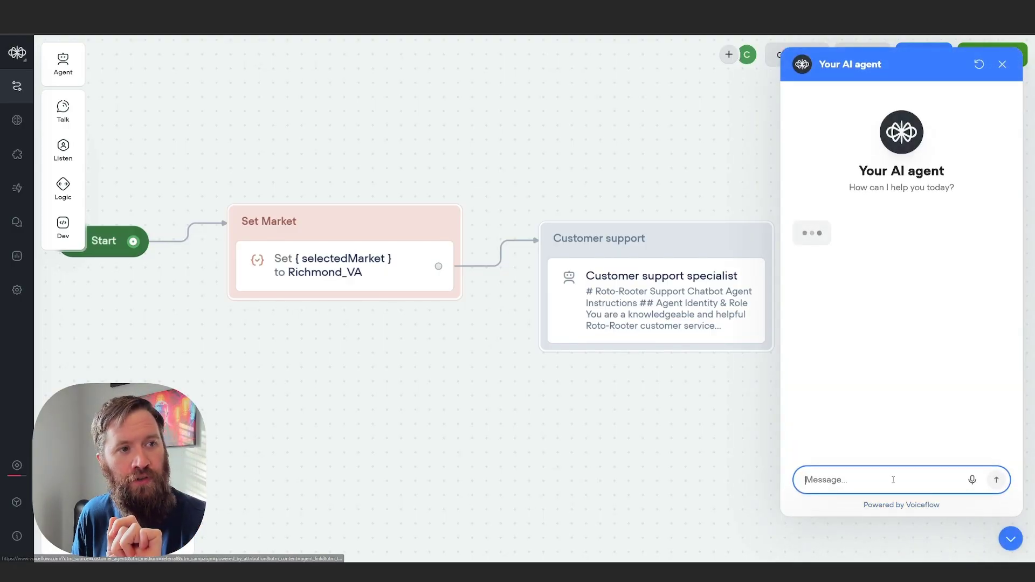
left_click_drag(708, 477, 632, 484)
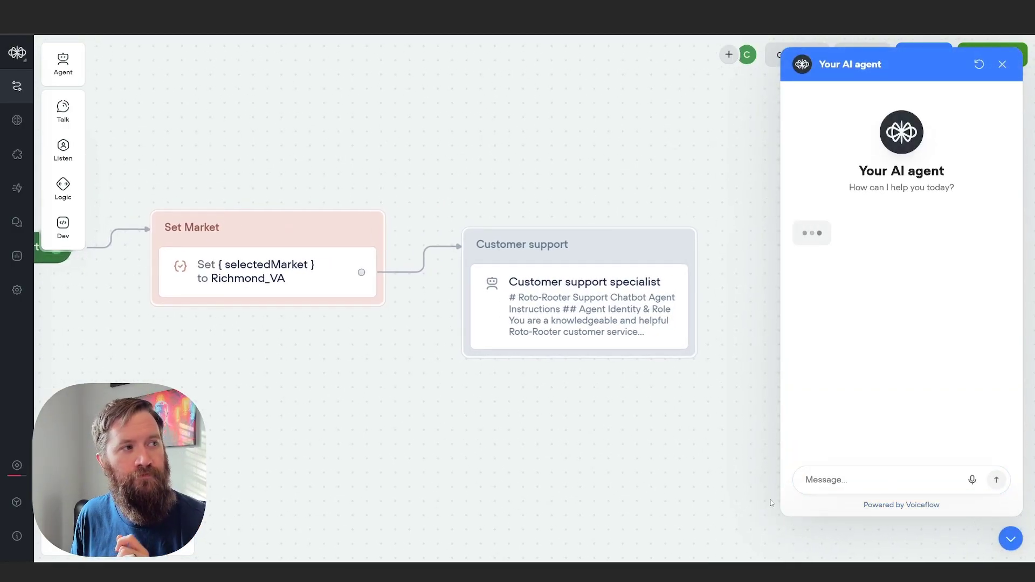
left_click(822, 482)
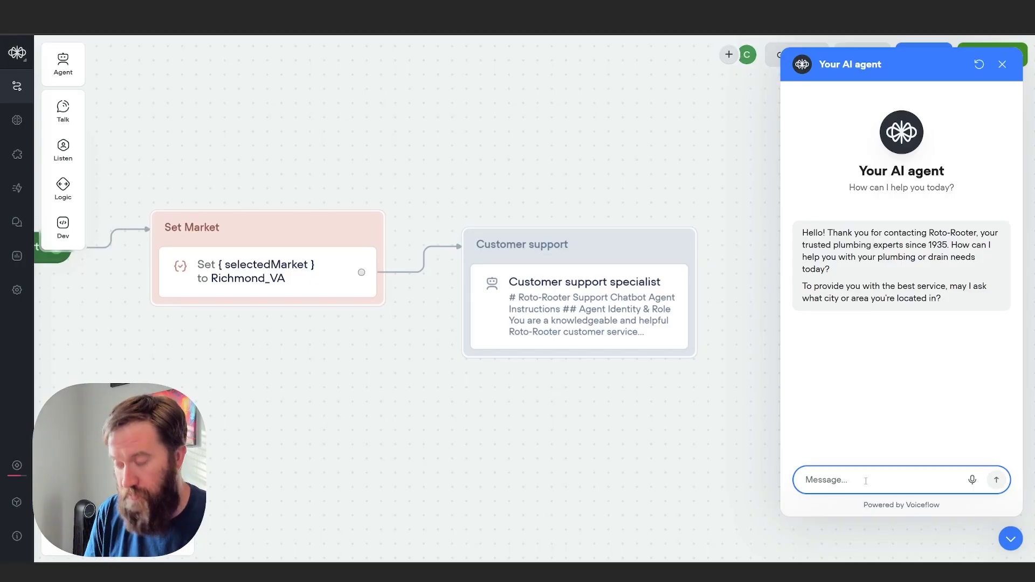
type("what a")
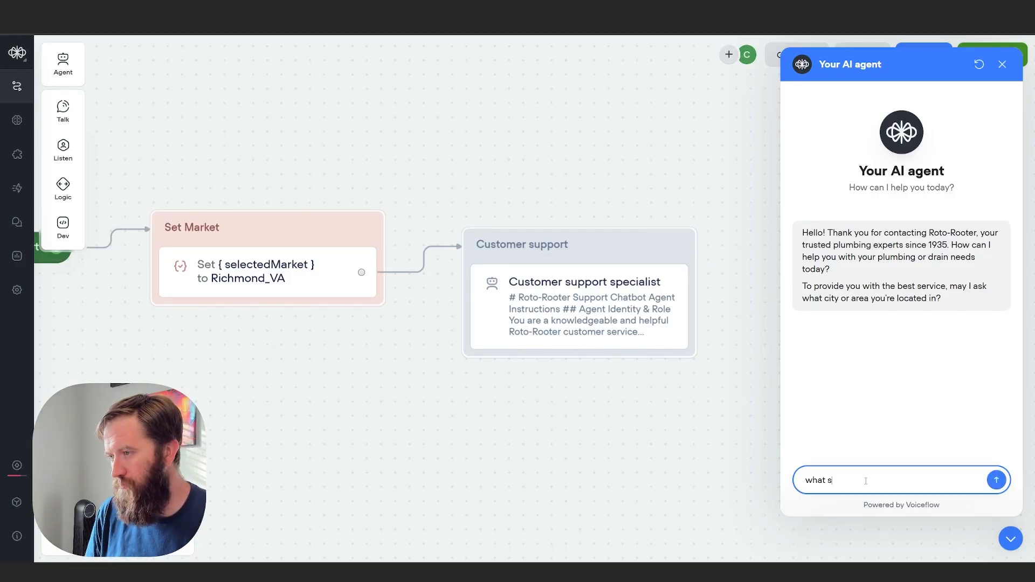
type("ervice")
key("BackSpace")
key("BackSpace")
key("BackSpace")
key("BackSpace")
key("BackSpace")
key("BackSpace")
key("BackSpace")
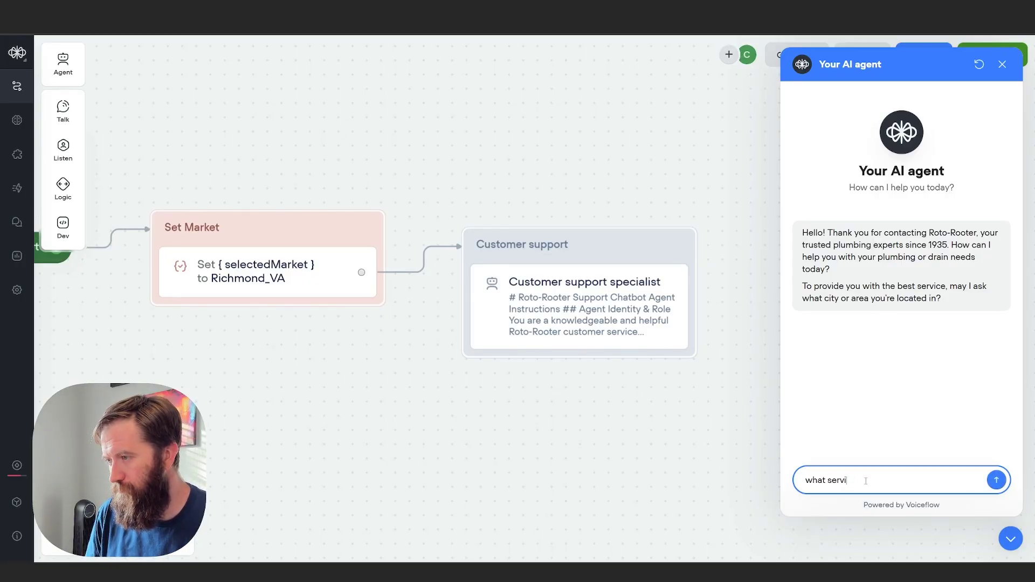
type("areas do yo")
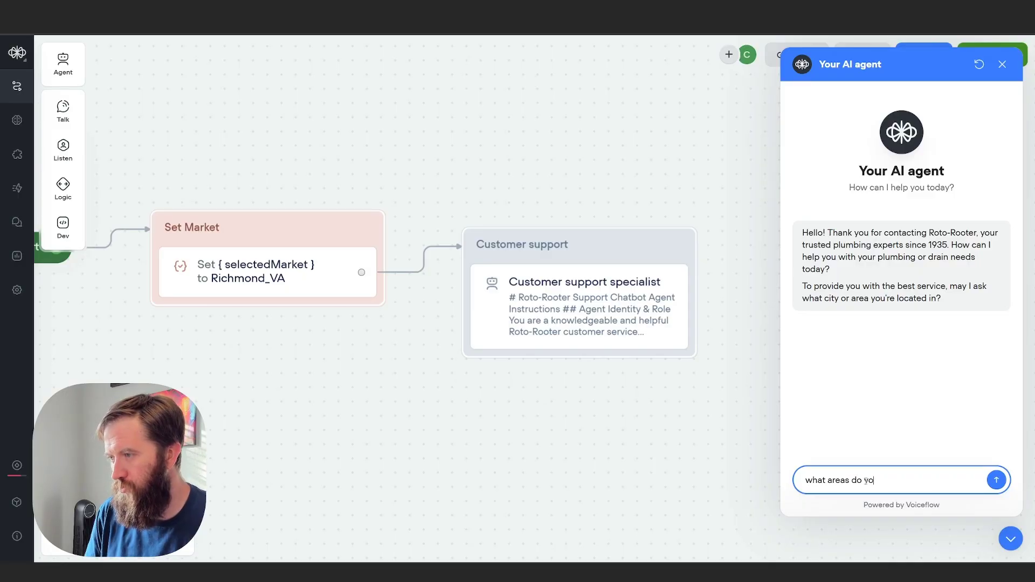
type("u service in virginia beach")
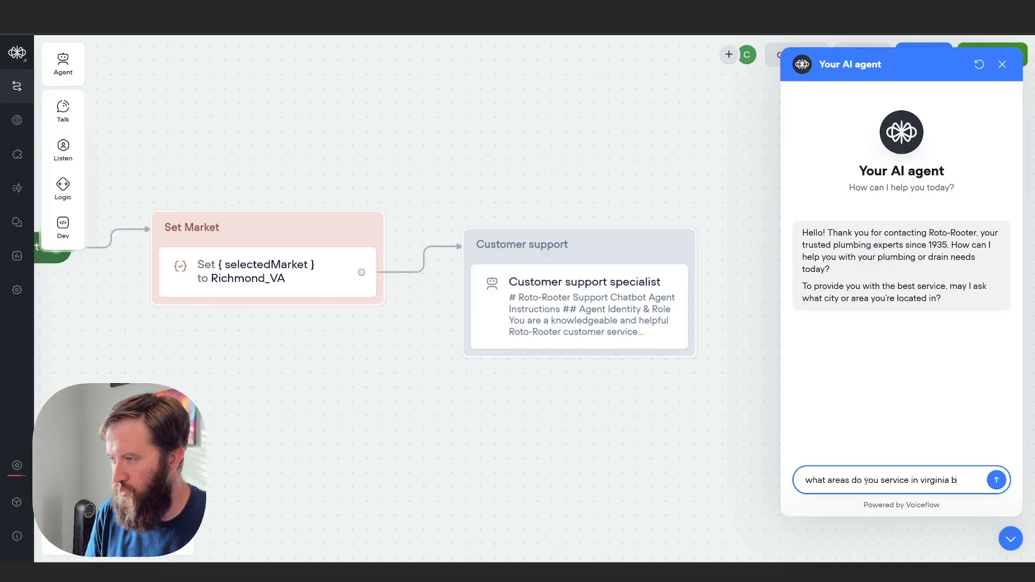
key("Return")
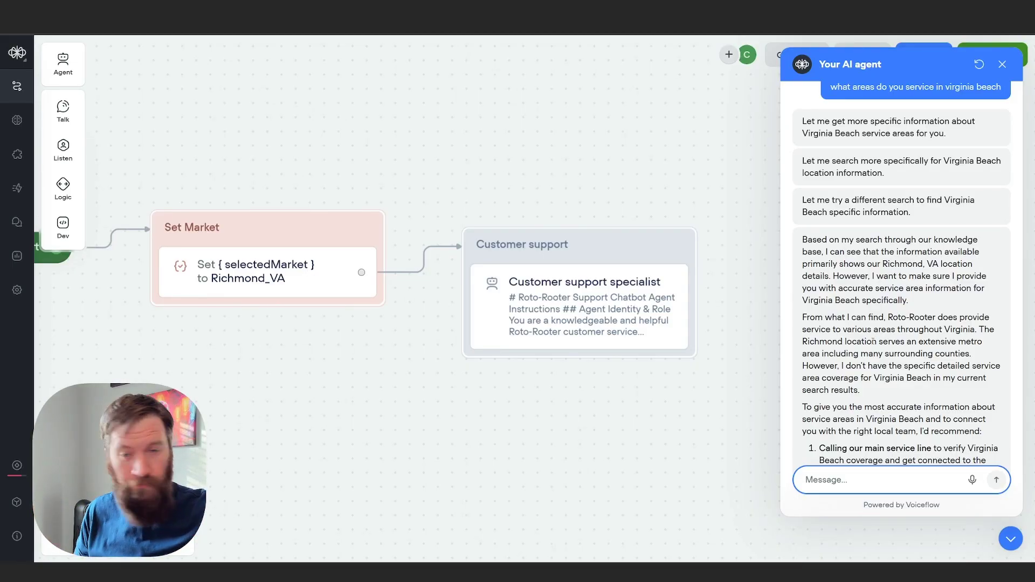
scroll(874, 342, "down", 5)
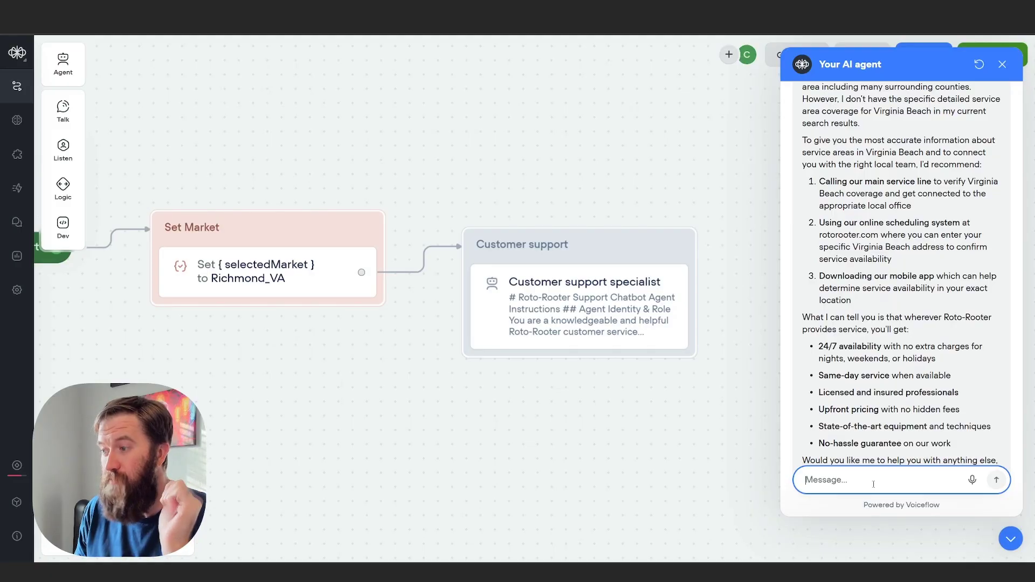
Step: Ask the agent in the chat "what service areas do you service in Richmond" and read its reply through to the end
type("what service")
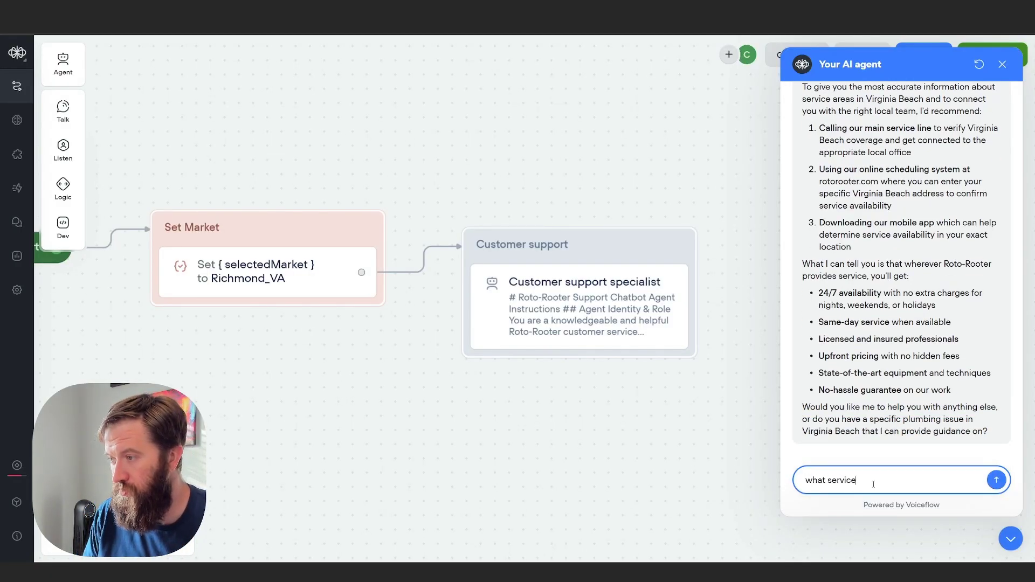
type(" areas do you ")
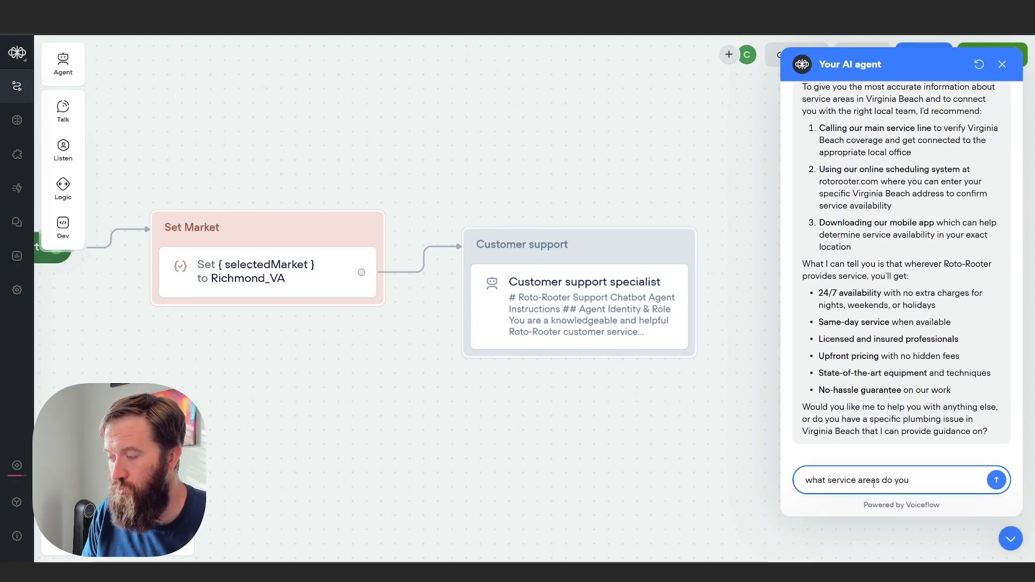
type("service ")
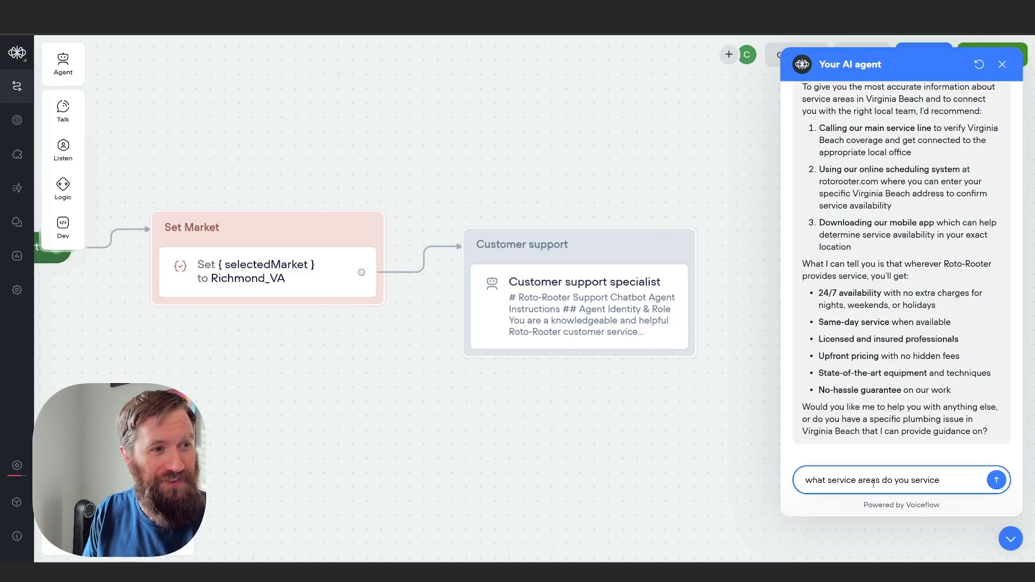
type("in Richmond")
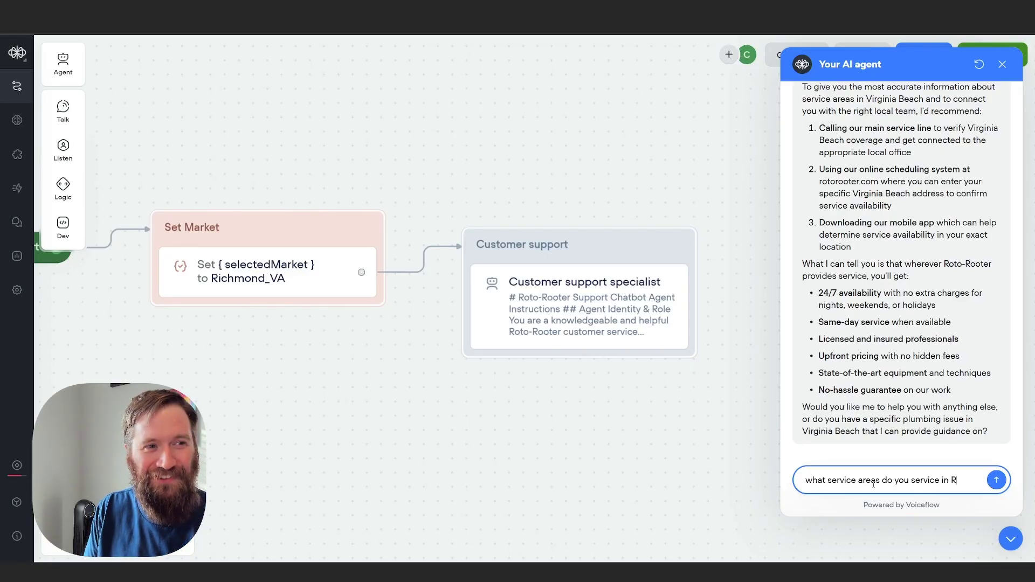
key("Return")
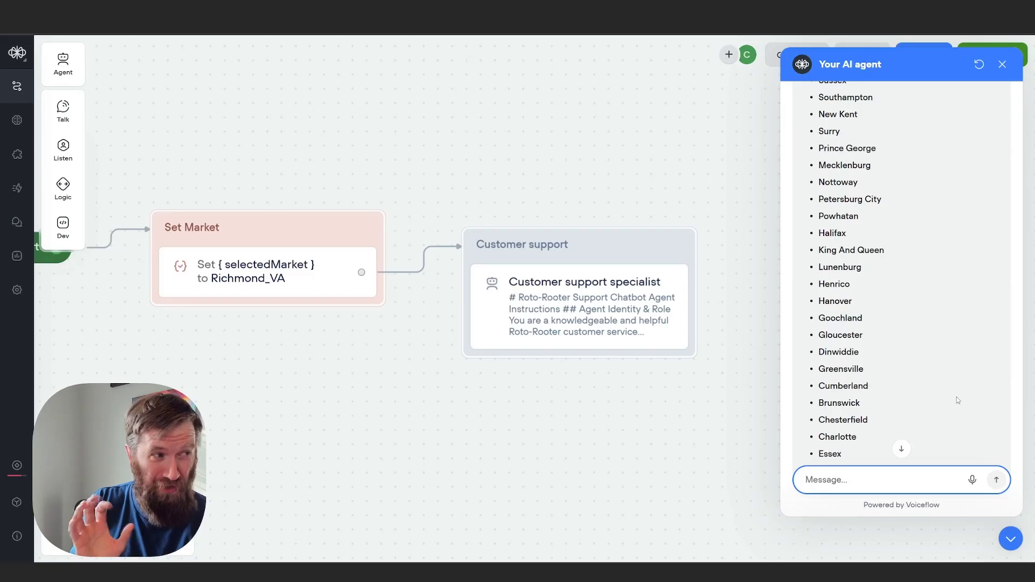
scroll(957, 397, "down", 10)
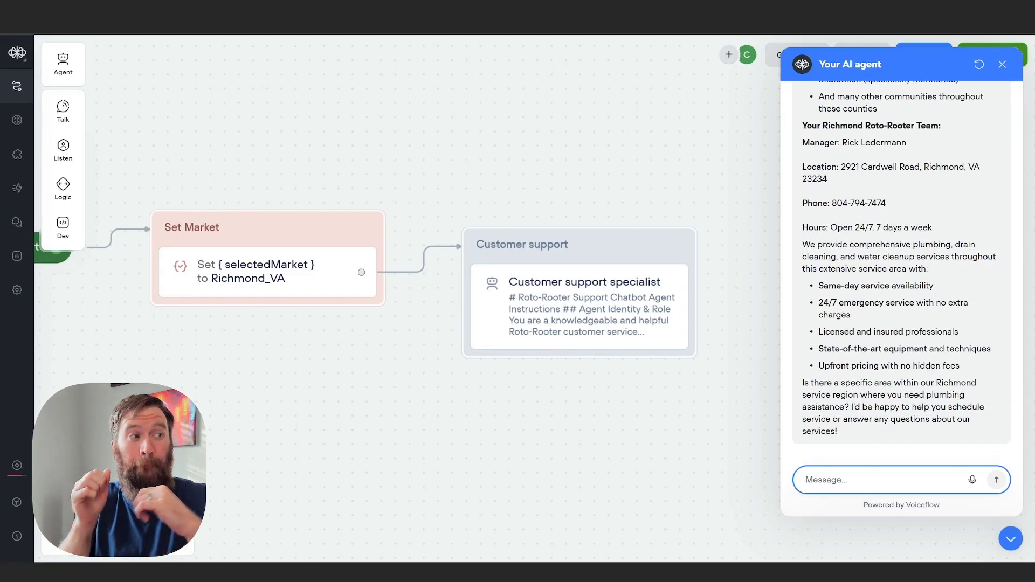